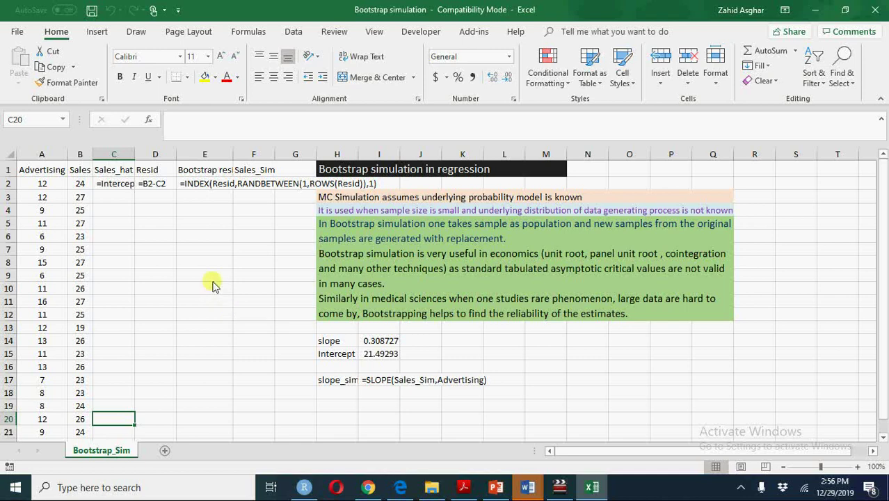
Review the Resid column, then commit the SLOPE formula in I14 and the intercept formula
click(157, 176)
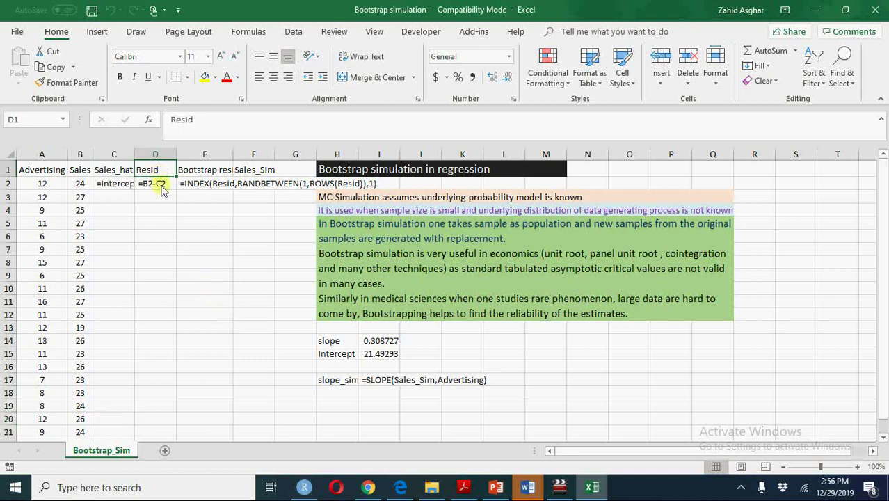
click(162, 188)
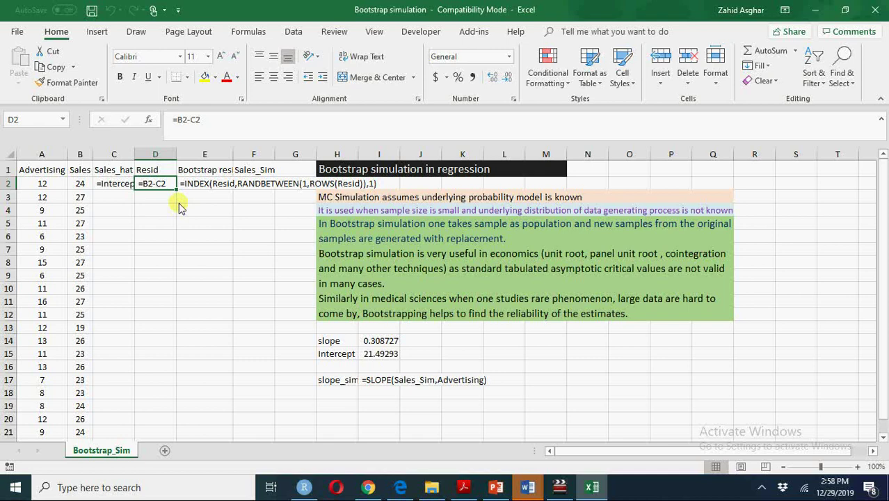
click(373, 341)
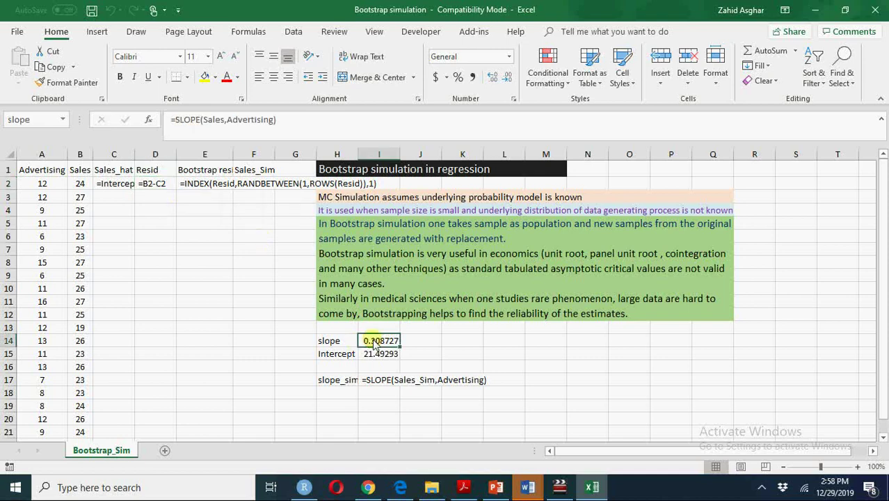
click(325, 119)
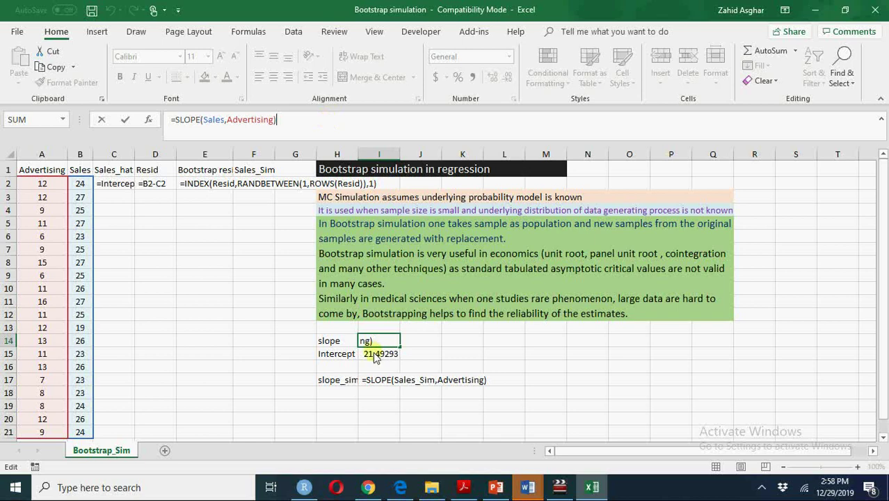
key(Return)
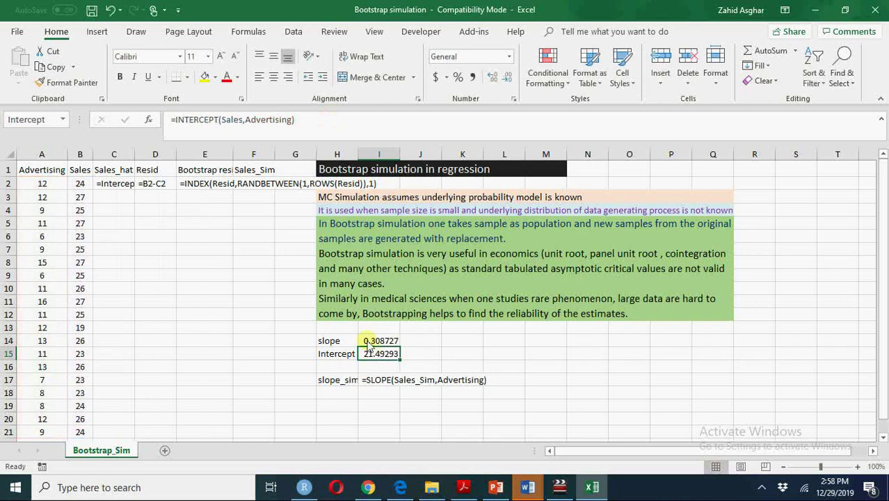
click(325, 121)
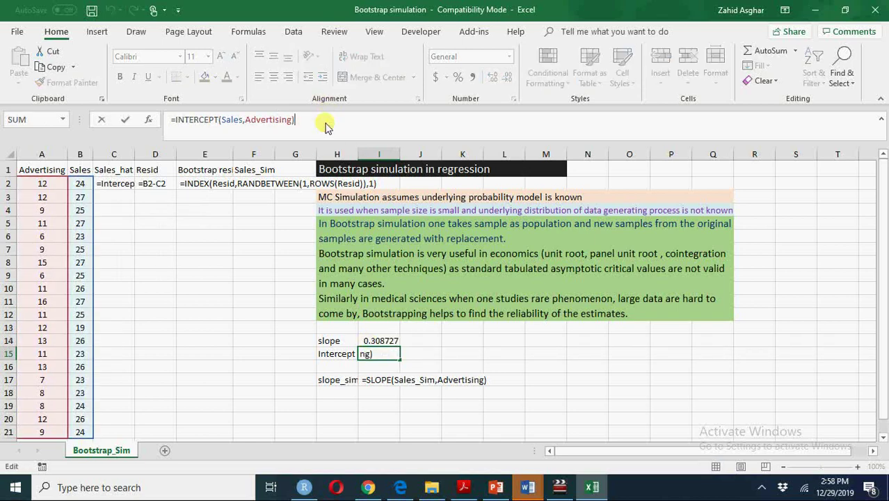
Enter =Intercept+slope*A2 in C2 and fill the fitted values down to row 21
click(122, 184)
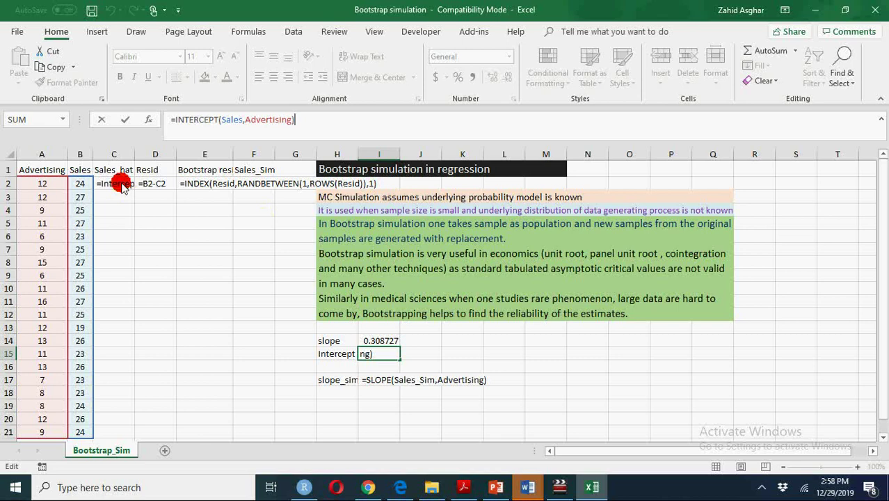
click(175, 120)
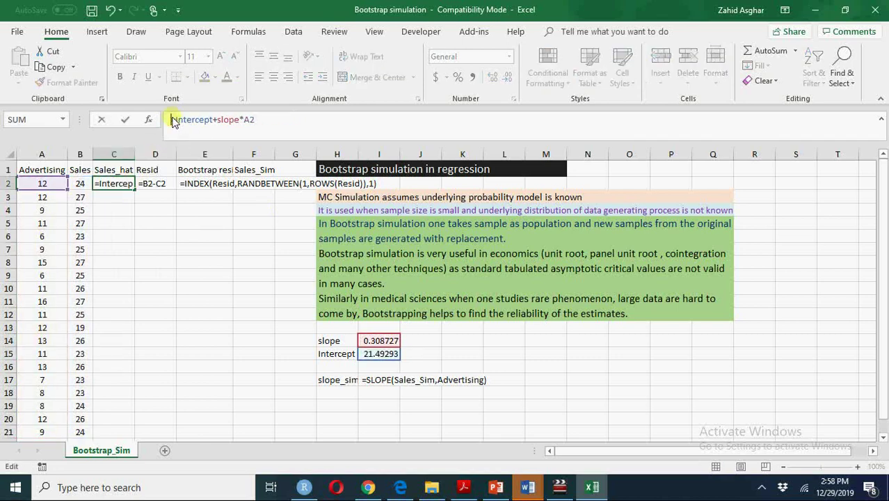
key(Return)
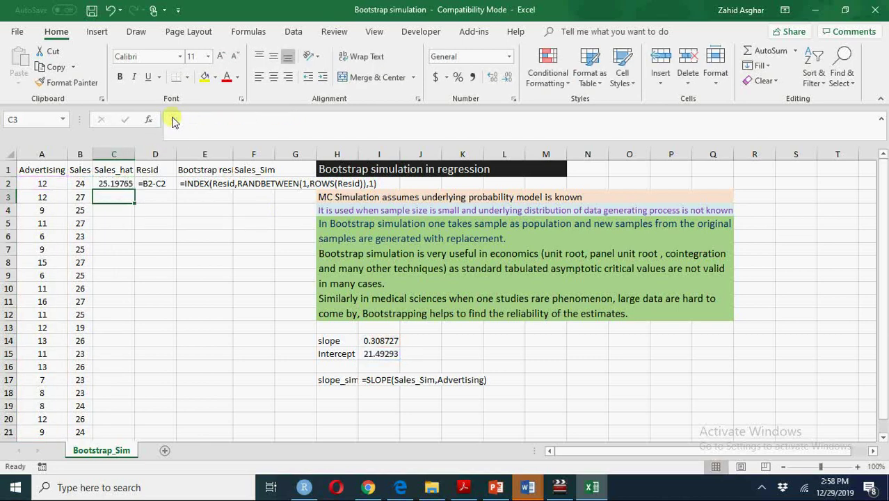
click(130, 186)
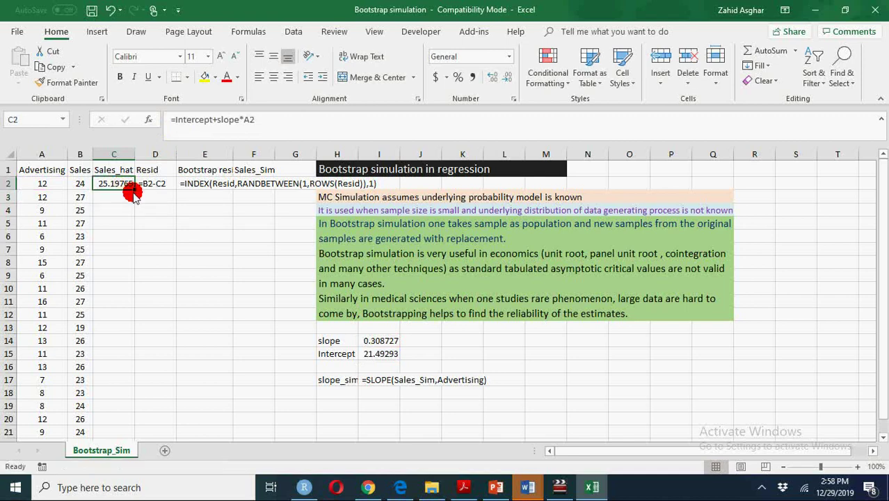
click(130, 193)
click(128, 185)
double_click(135, 191)
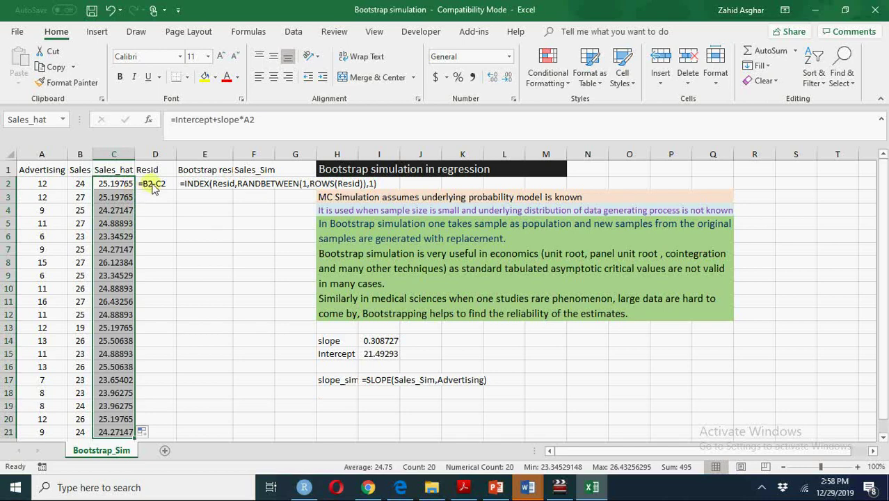
Enter =B2-C2 in D2, giving a first residual of -1.19765
click(148, 184)
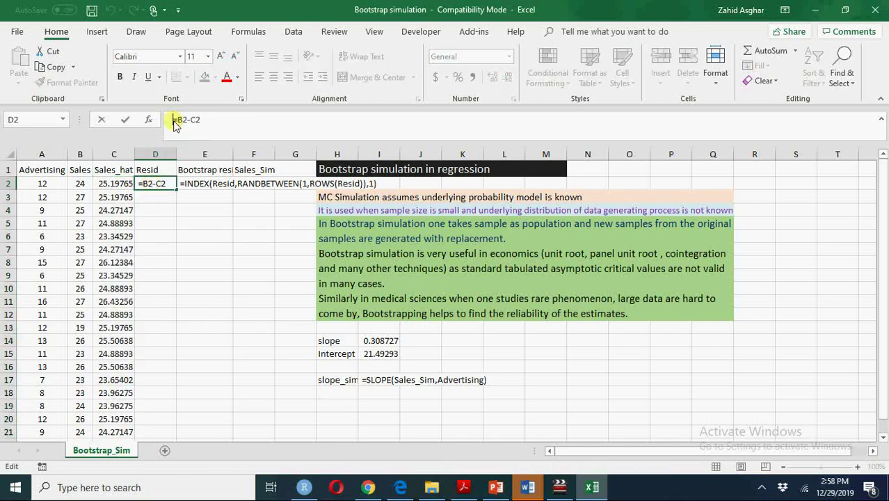
click(175, 123)
key(Return)
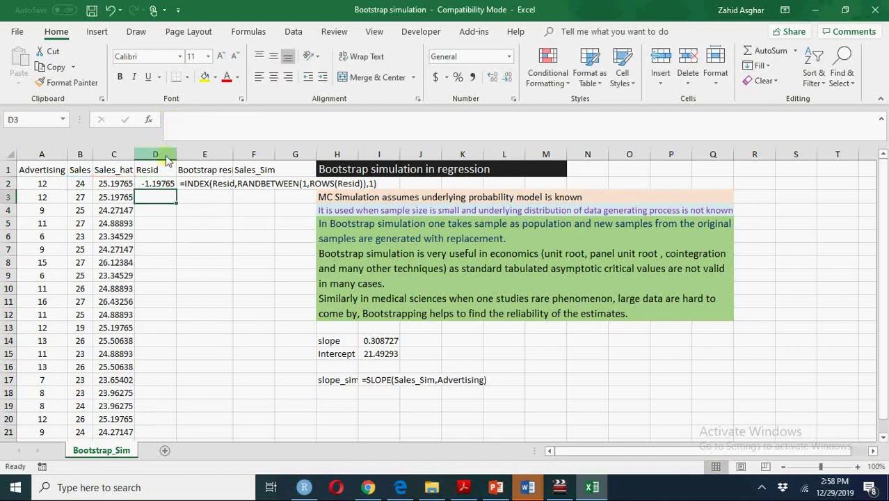
click(165, 186)
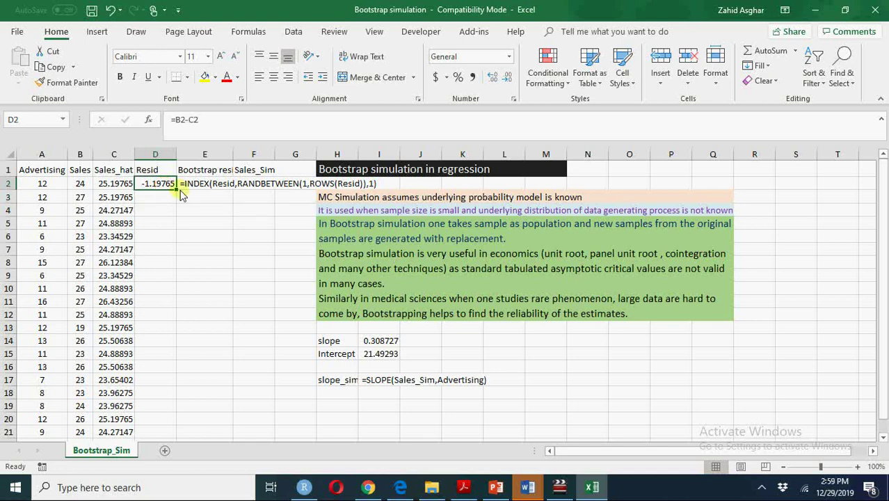
Fill residuals down to row 21 and enter =INDEX(Resid,RANDBETWEEN(1,ROWS(Resid)),1) in E2
double_click(177, 190)
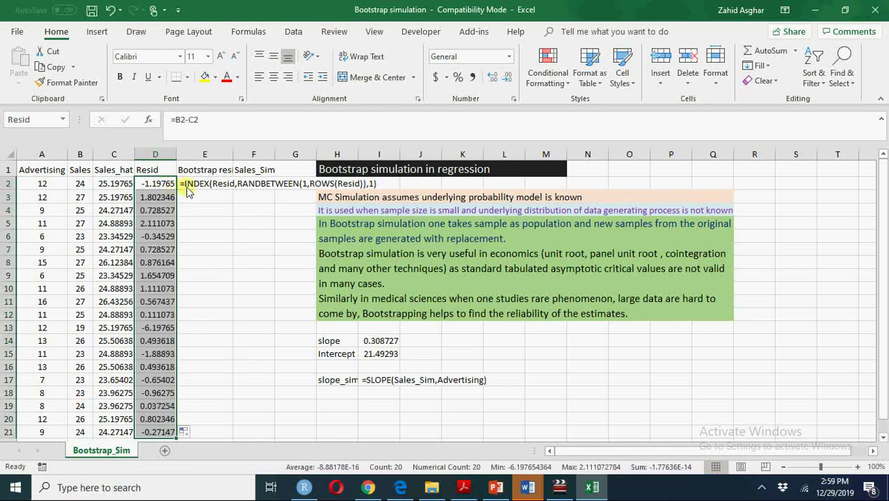
click(195, 192)
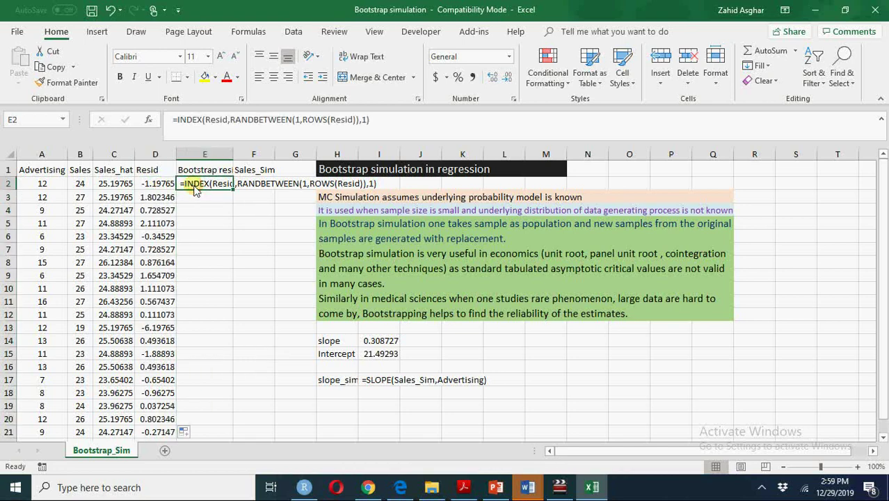
click(174, 122)
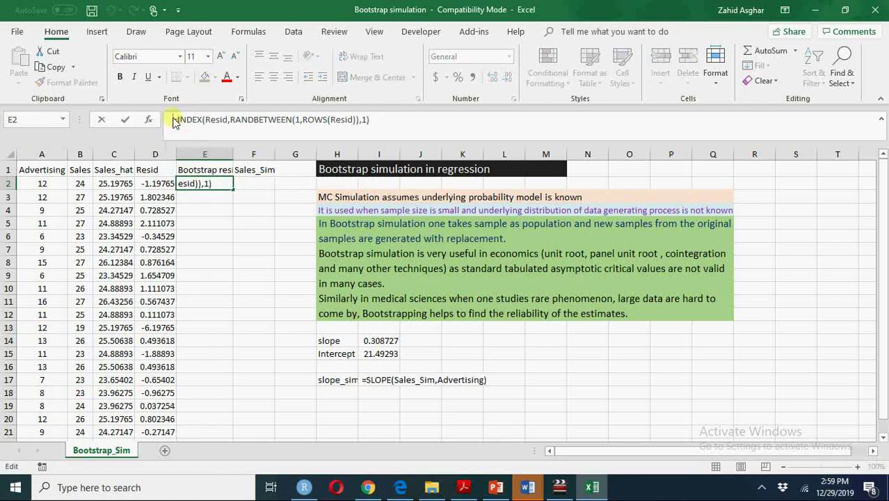
key(Return)
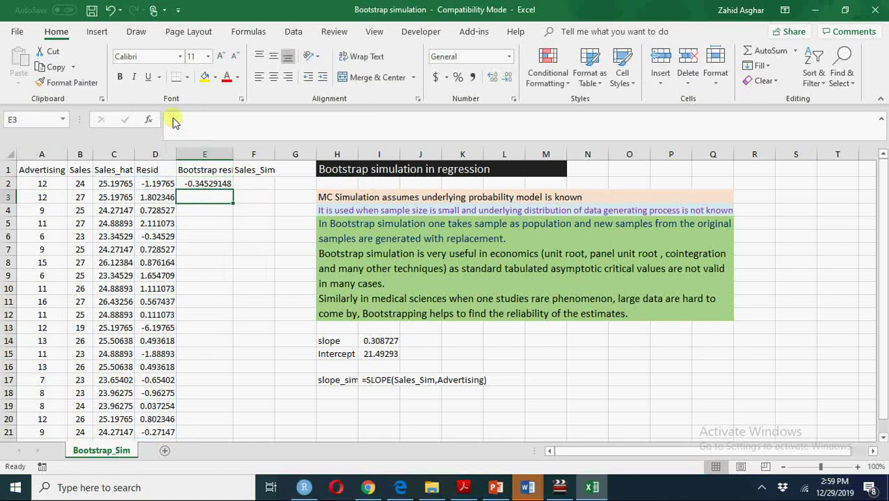
Fill the resampling formula from E2 down through E21
double_click(201, 183)
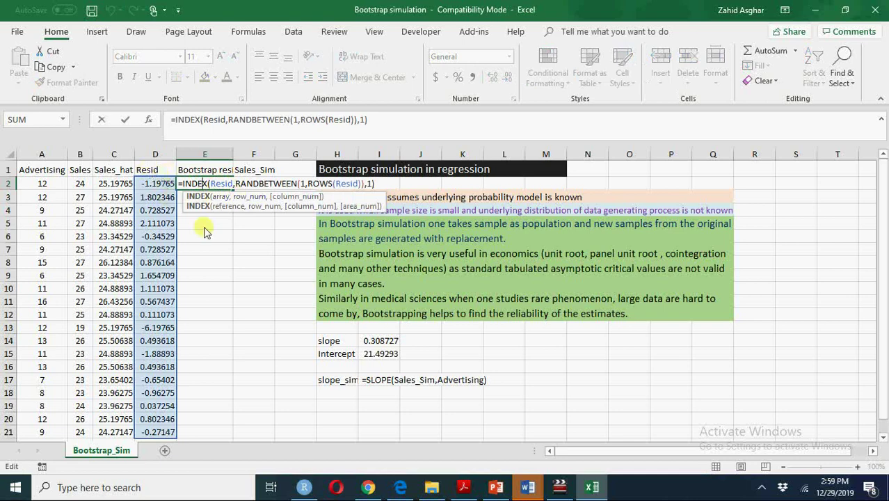
click(249, 278)
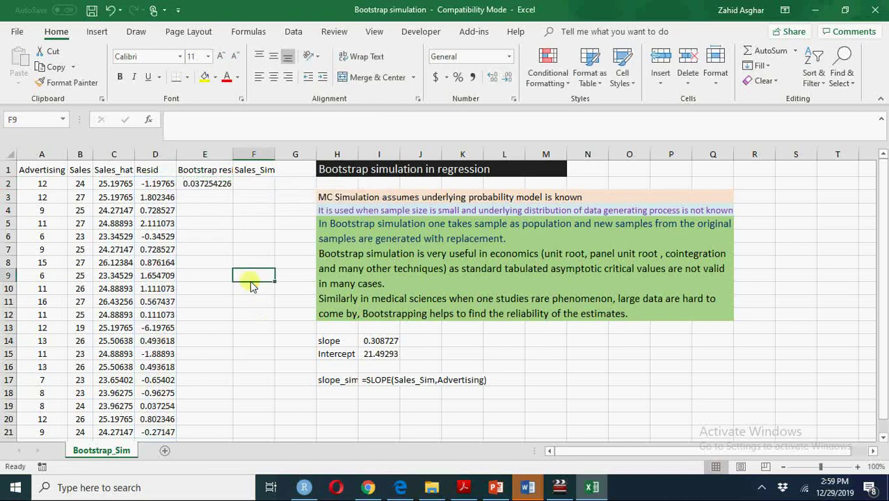
click(200, 186)
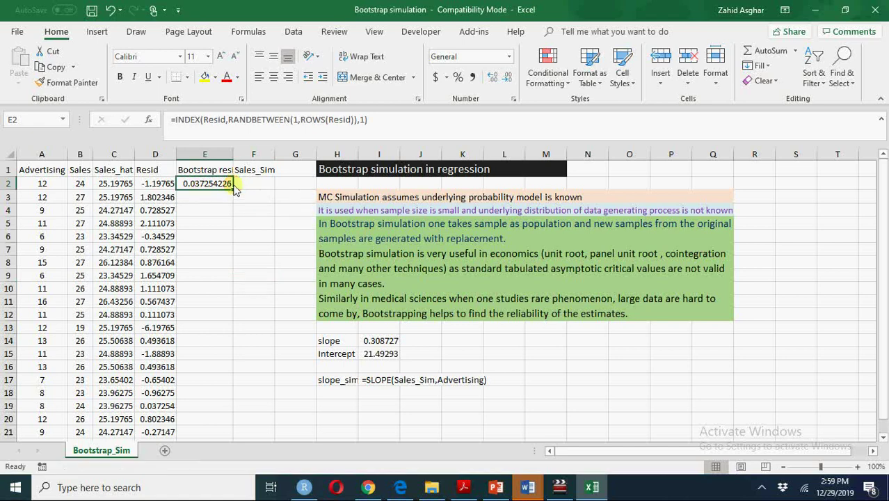
double_click(234, 190)
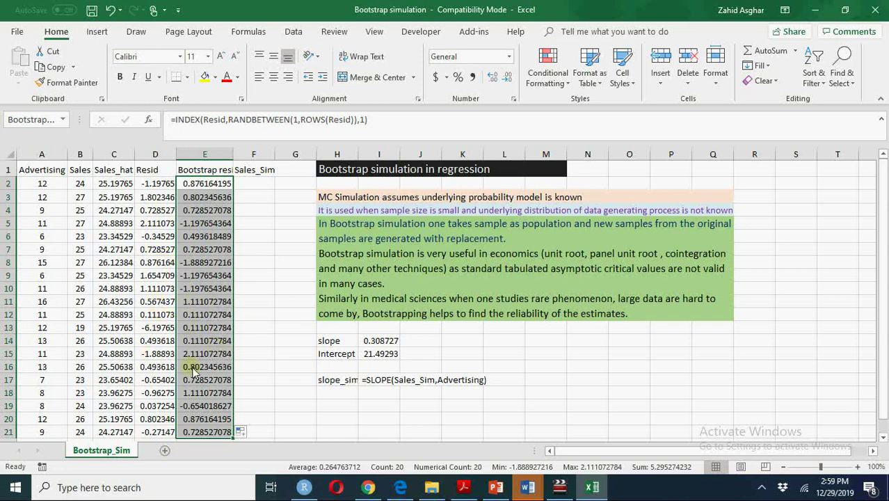
Enter 1 in a spare cell to force the resamples to recalculate
click(278, 355)
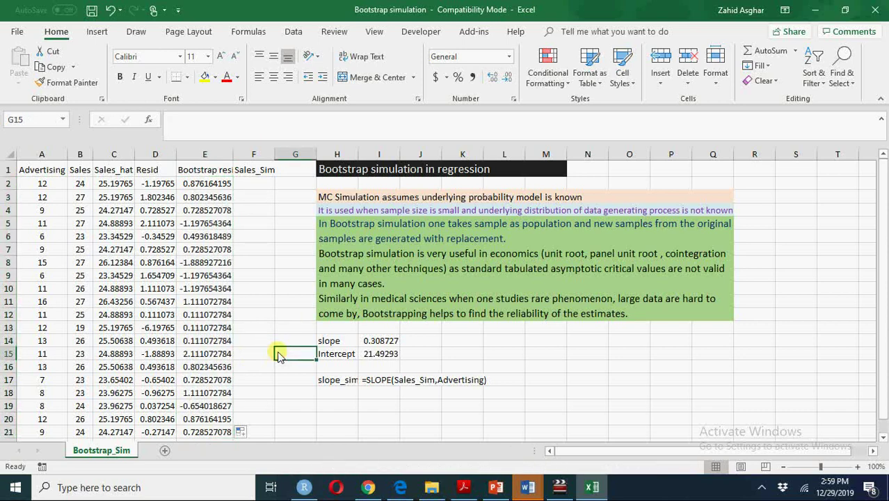
text(1)
key(Return)
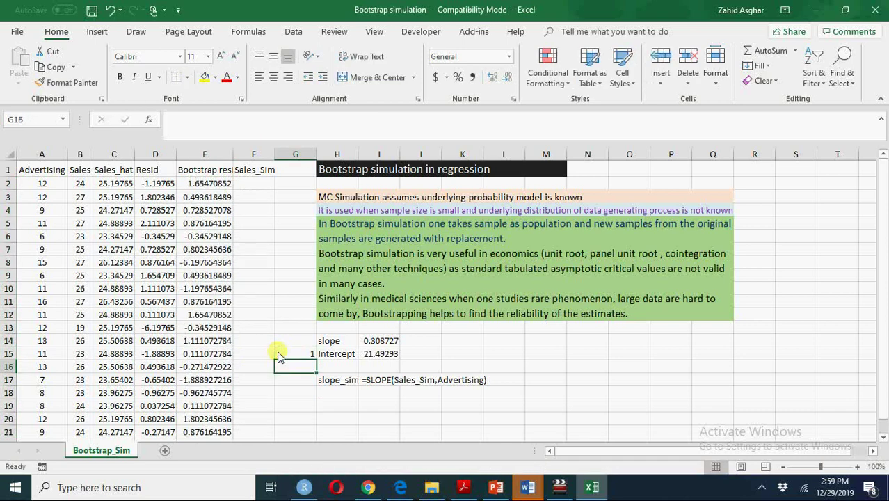
Enter =C2+E2 in F2 and fill it down to F21
click(254, 185)
text(=)
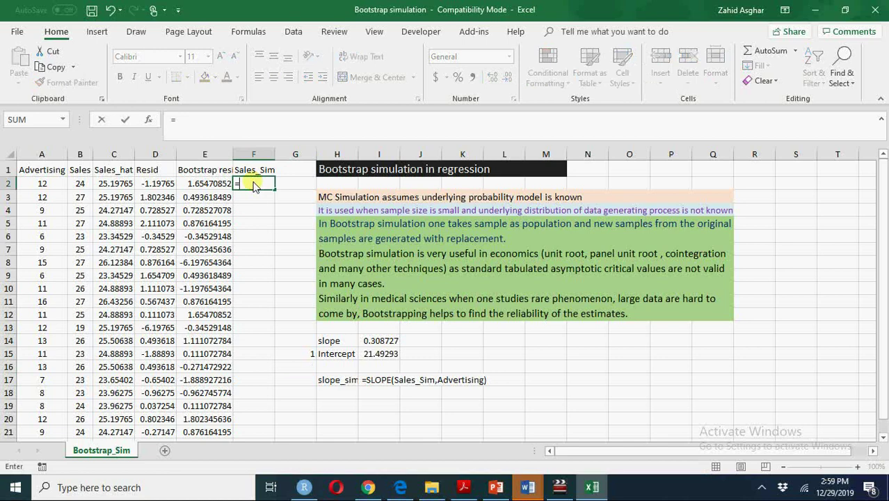
click(124, 184)
text(+)
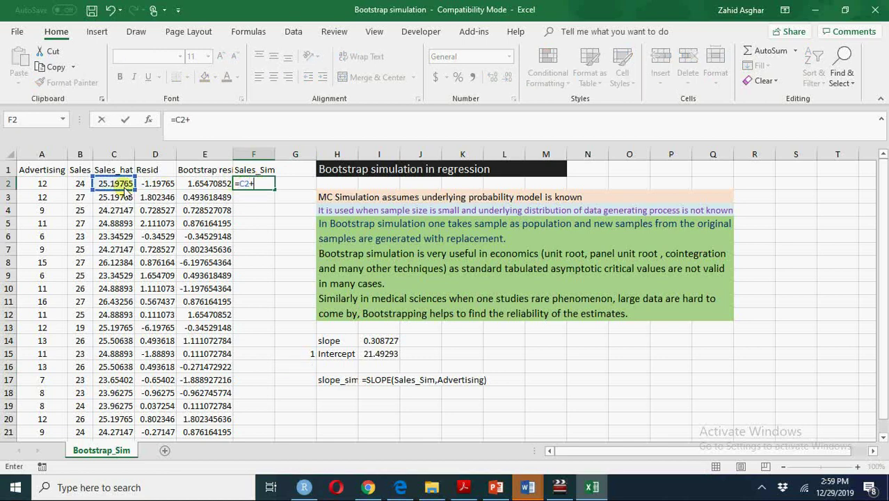
click(194, 181)
key(Return)
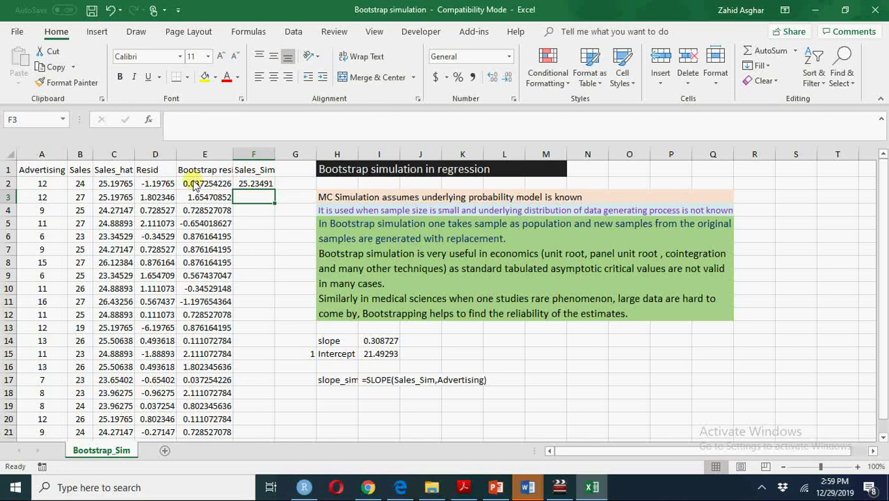
click(245, 186)
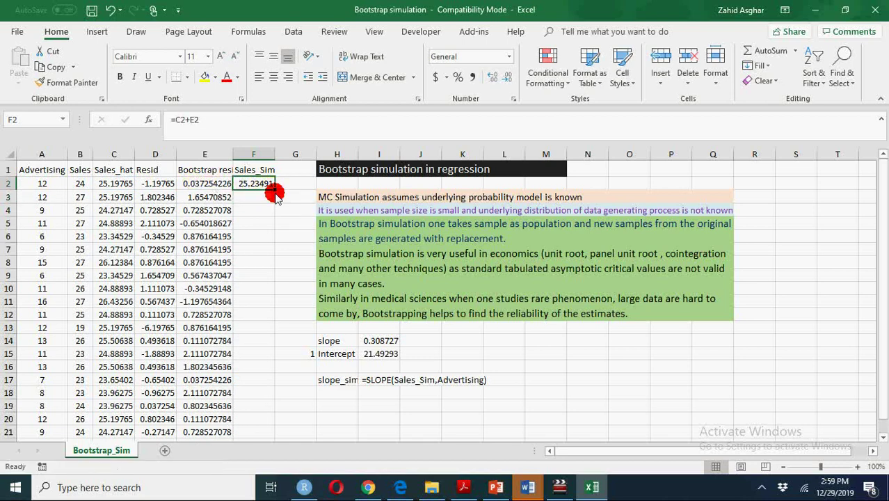
click(276, 196)
click(270, 184)
double_click(276, 190)
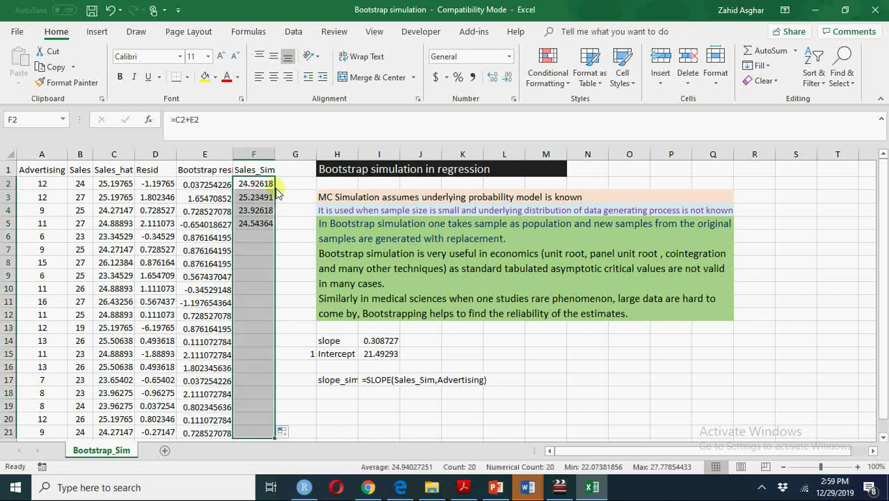
Correct the slope_sim formula in I17 to =SLOPE(Sales_Sim,Advertising)
click(390, 384)
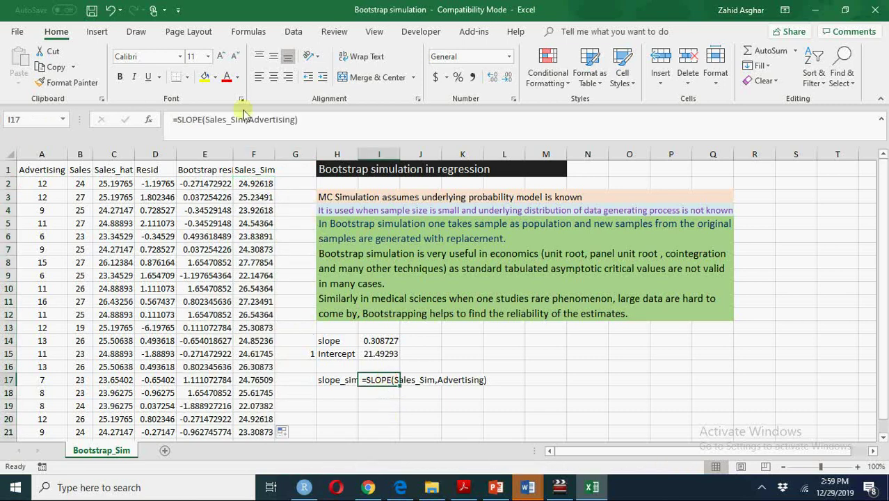
click(175, 123)
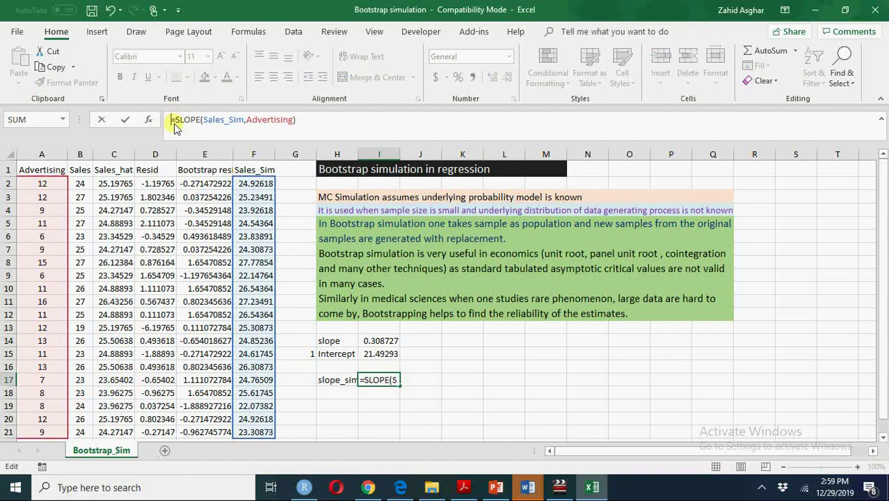
text(=)
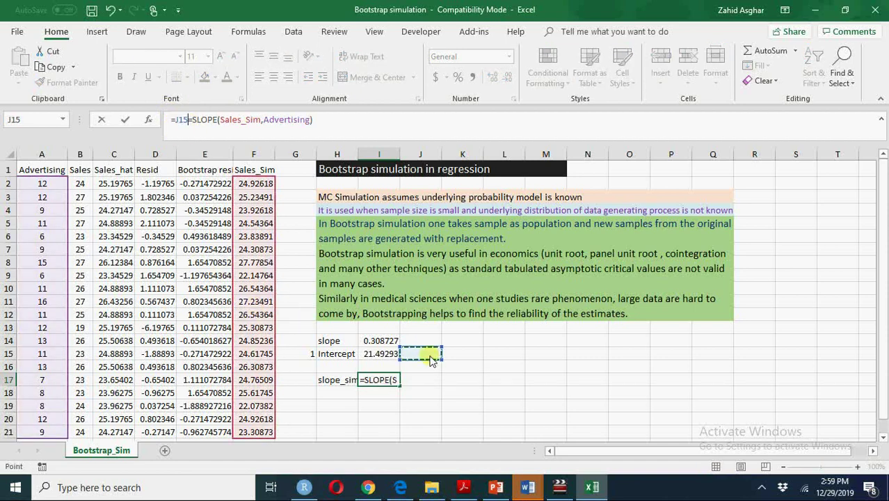
key(Return)
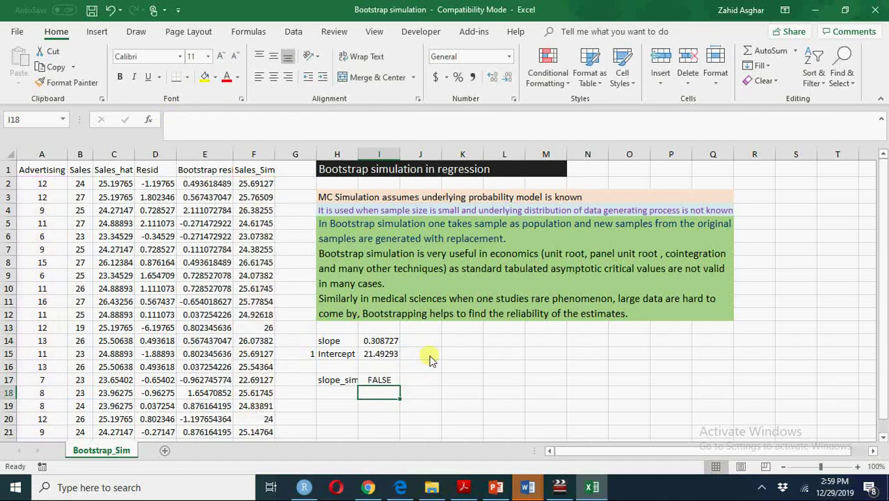
click(377, 381)
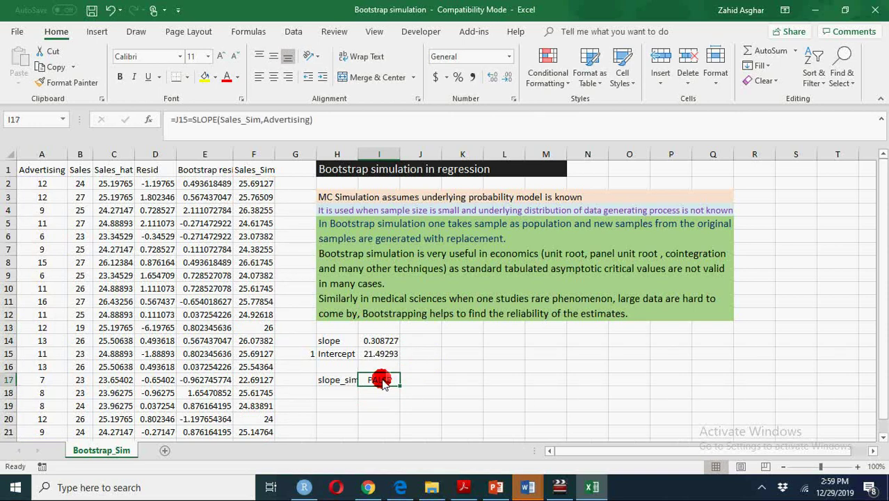
click(185, 121)
key(BackSpace)
key(BackSpace)
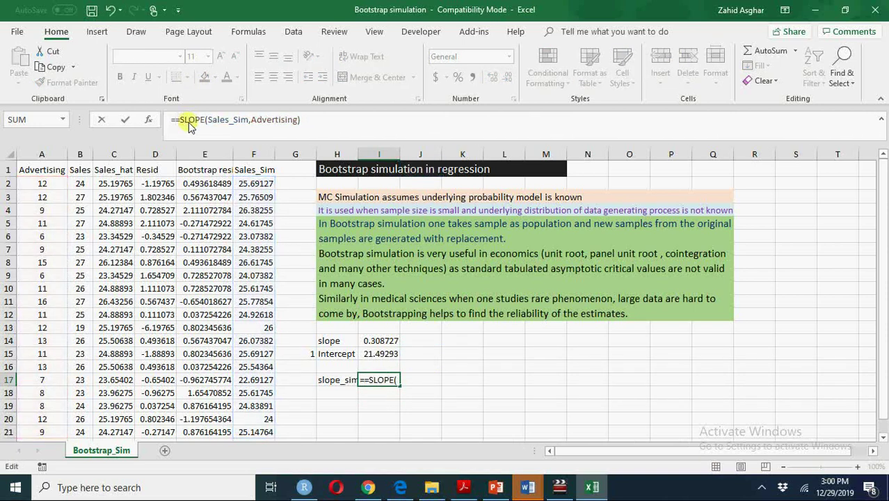
key(BackSpace)
key(Return)
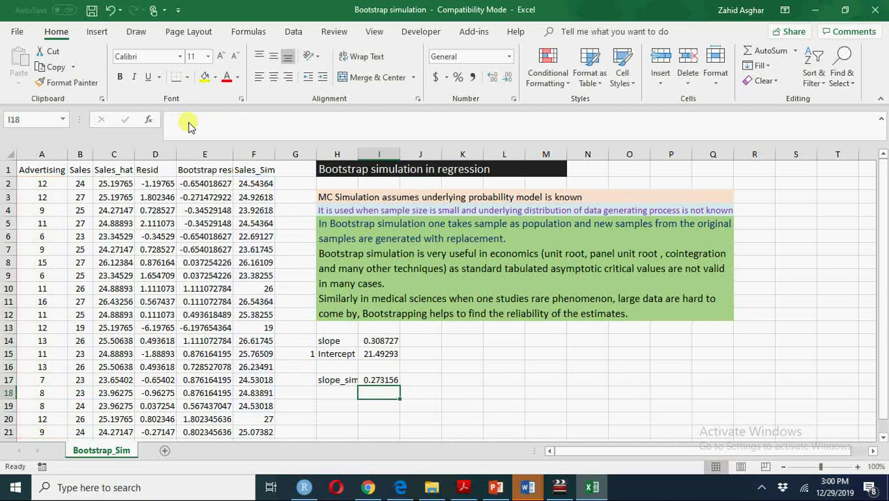
Enter 1 in K16 and K17 then delete them to force recalculation, and recheck I17
click(458, 367)
text(1)
key(Return)
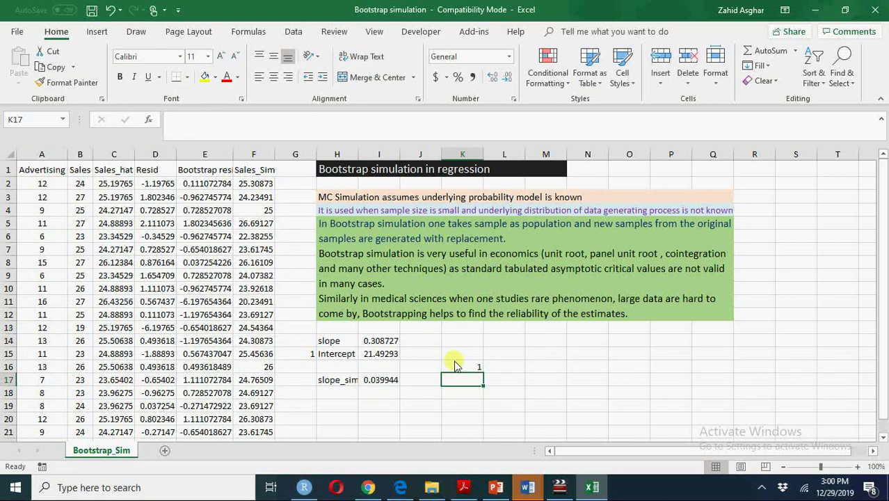
text(1)
key(Return)
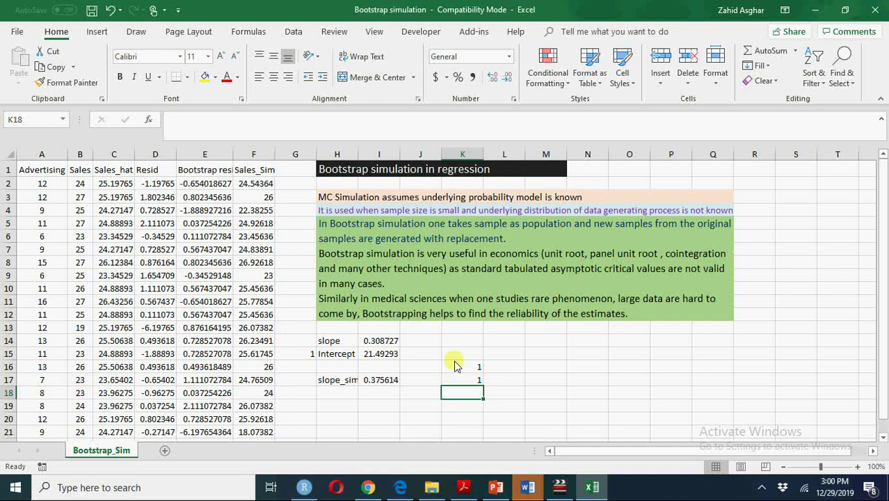
drag(459, 367, 468, 377)
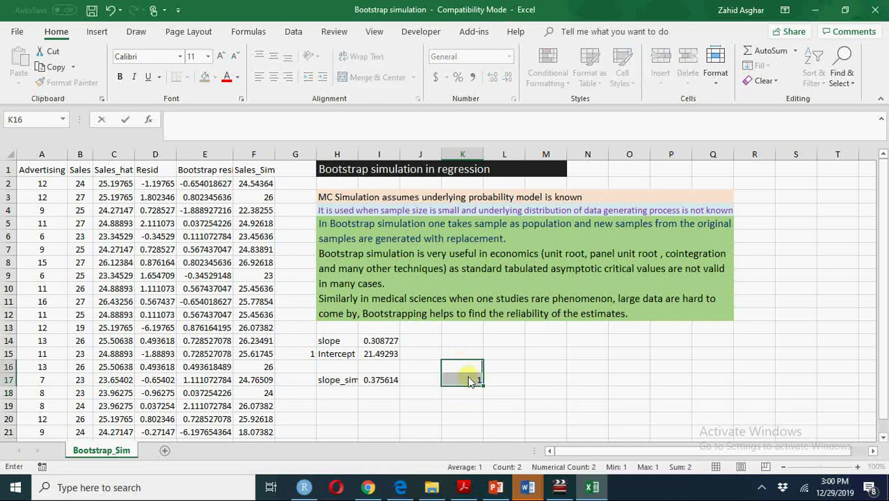
key(Delete)
click(468, 379)
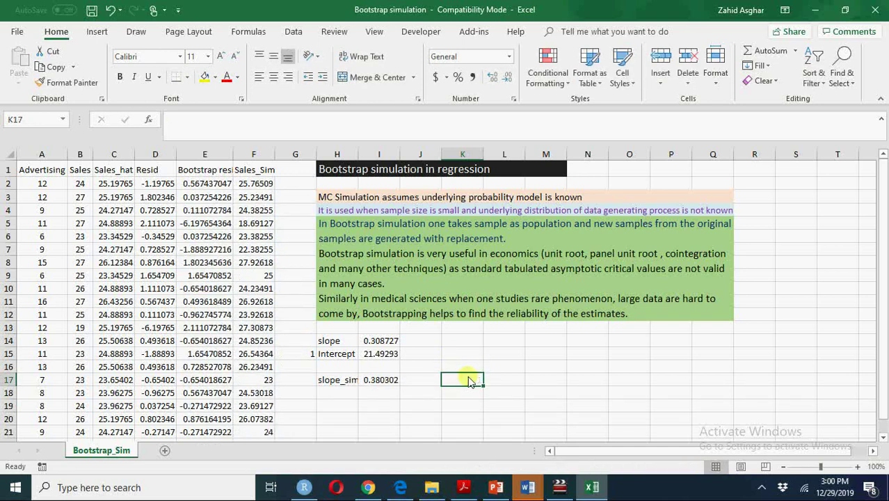
click(372, 383)
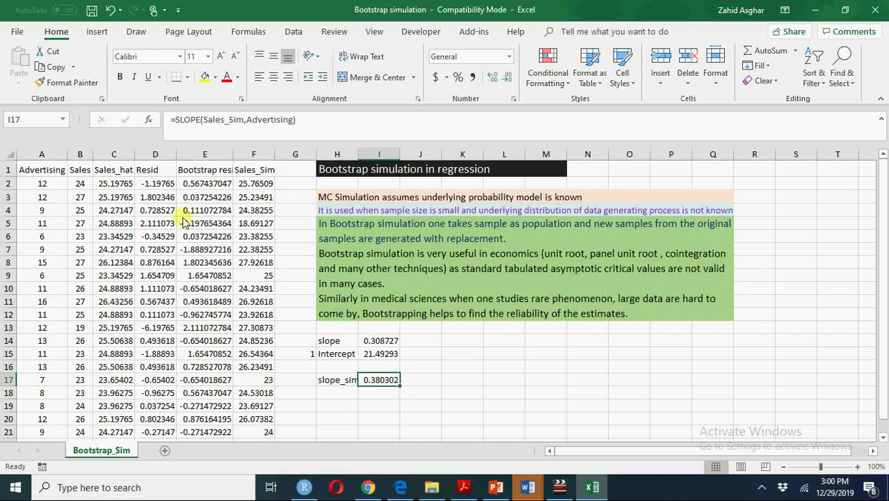
Rewrite F2 as =D2+C2 and fill it down to F21, so slope_sim returns 0.308727
click(165, 184)
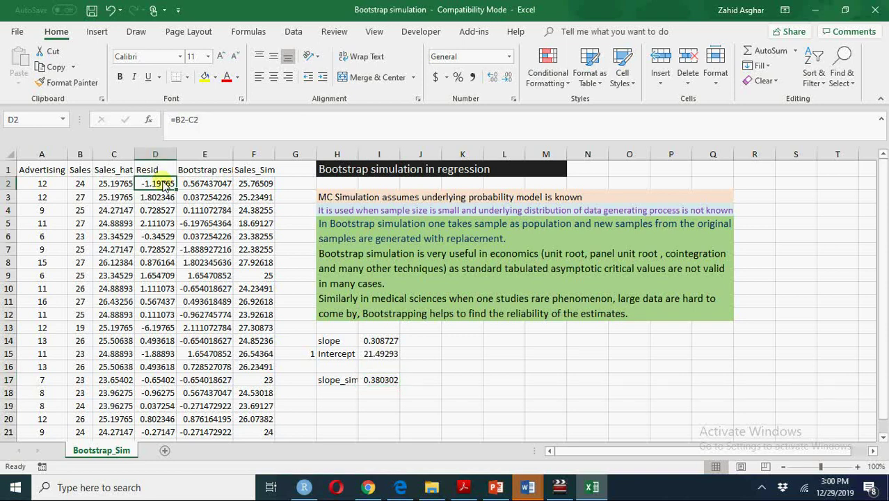
key(ctrl+shift+Down)
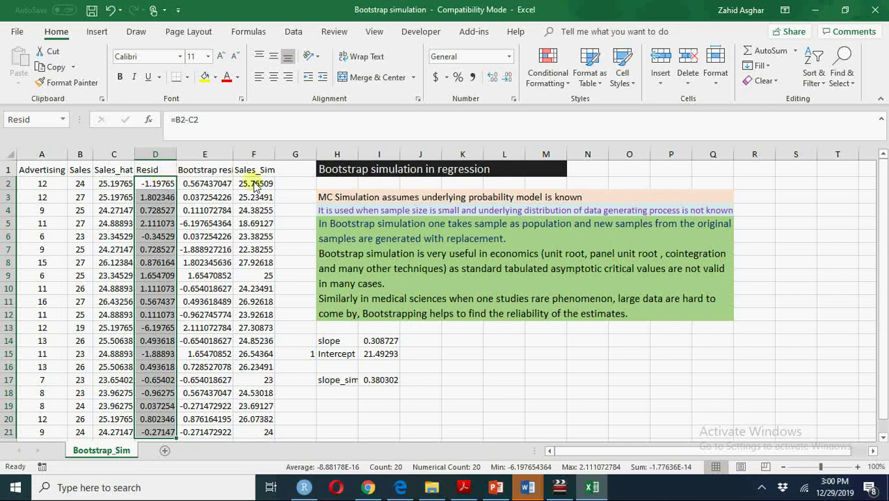
click(253, 184)
double_click(254, 184)
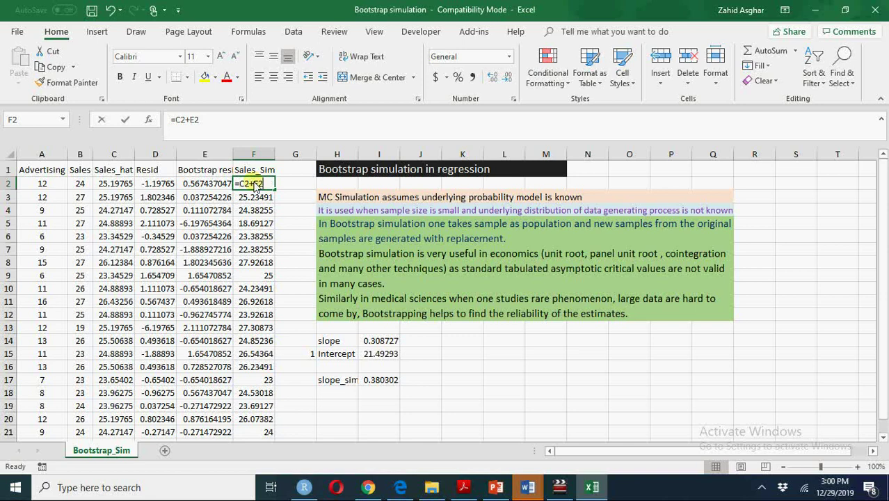
key(BackSpace)
key(BackSpace)
key(BackSpace)
key(BackSpace)
key(BackSpace)
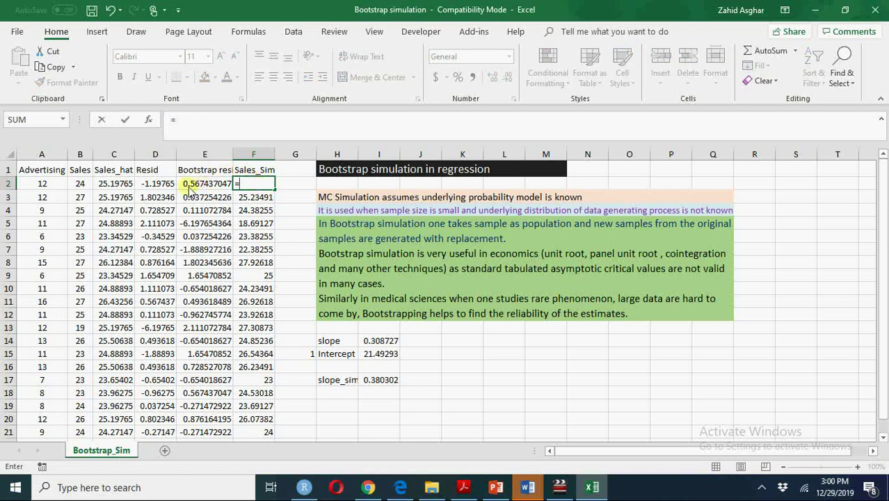
click(160, 185)
text(+)
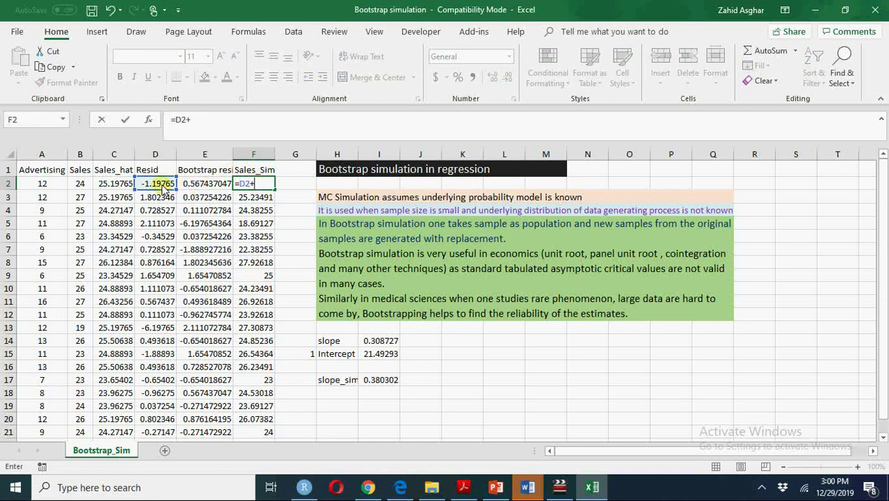
click(126, 185)
key(Return)
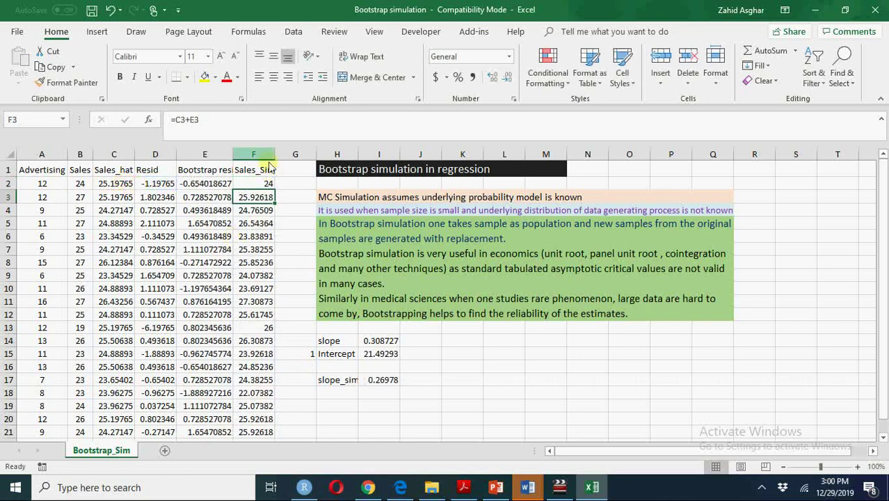
click(272, 184)
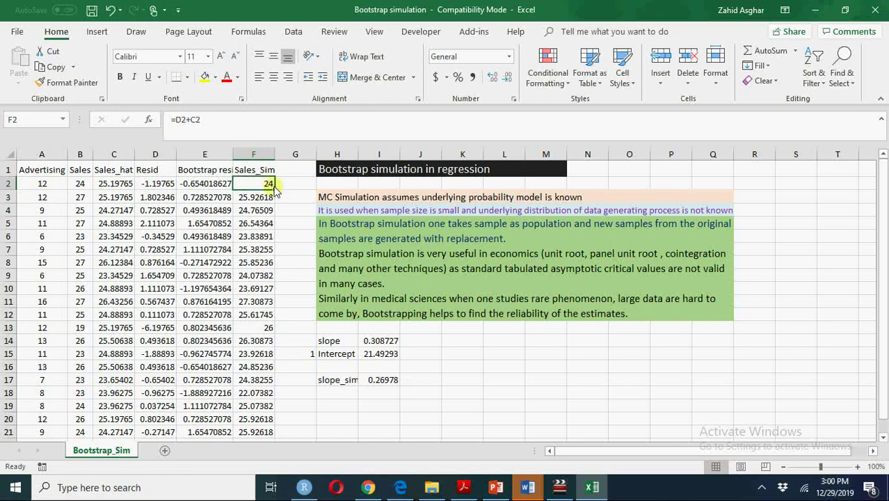
double_click(275, 190)
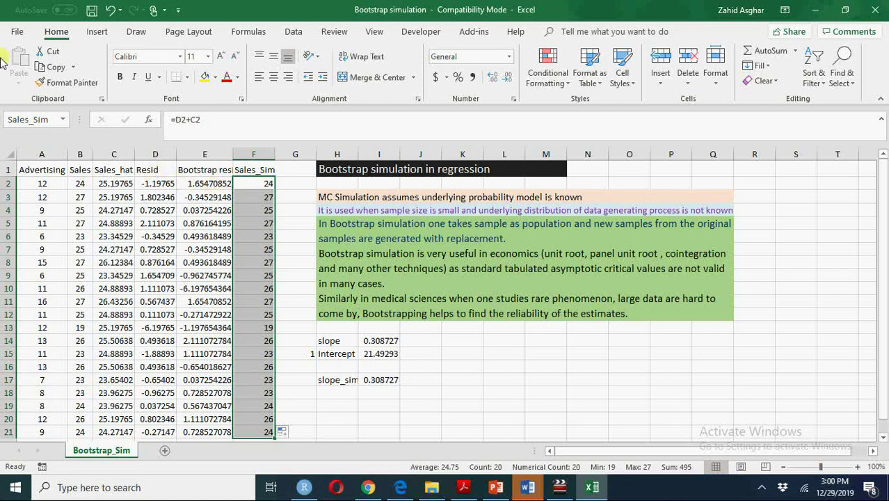
Check in Excel Options that the Bootstrap add-in is enabled in the add-ins list
click(15, 35)
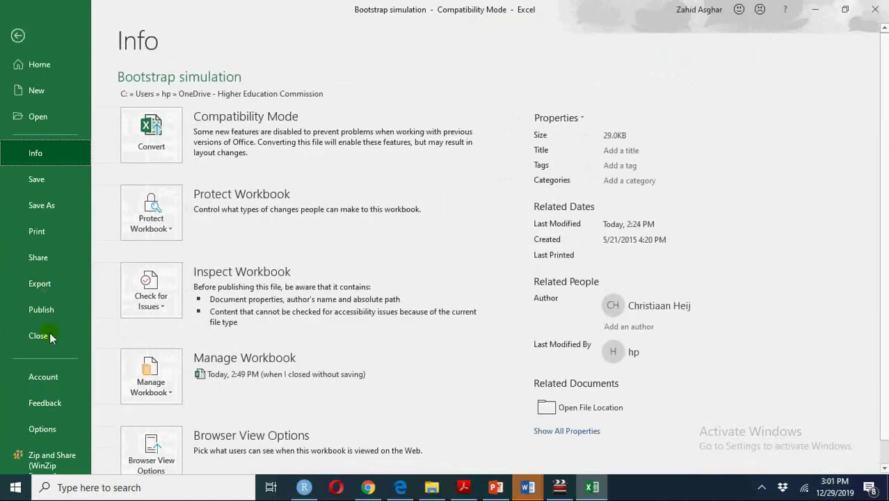
click(55, 435)
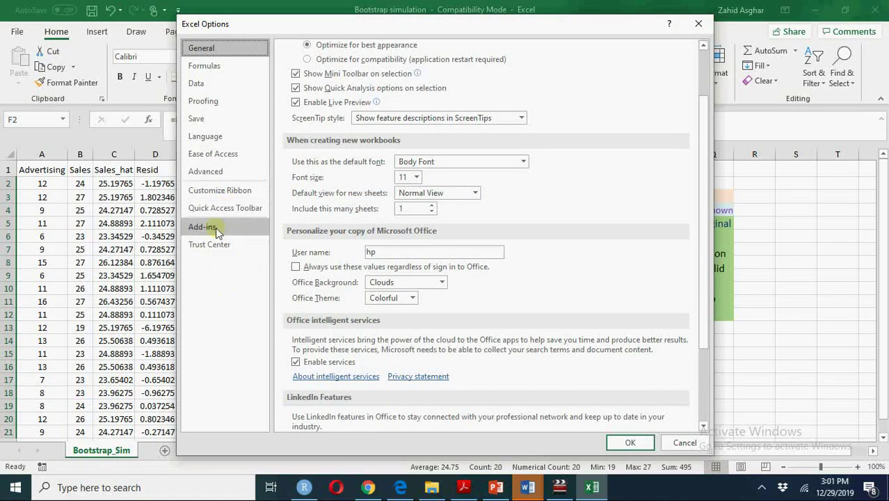
click(209, 227)
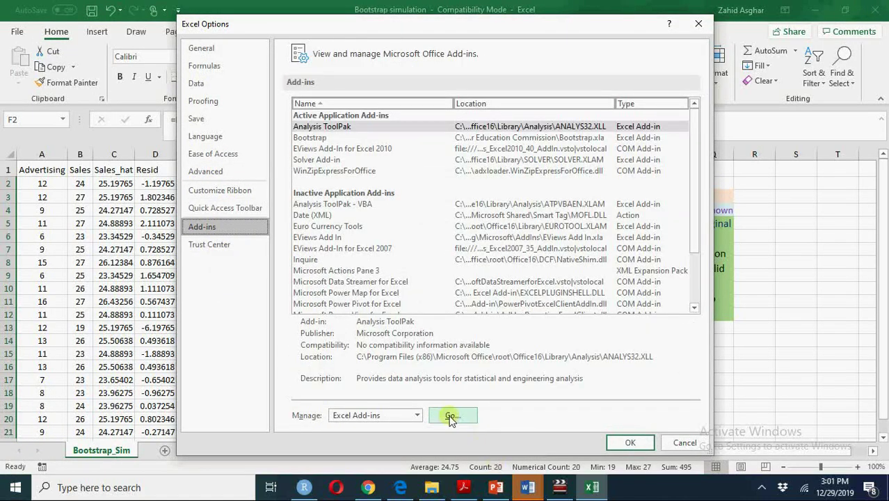
click(451, 416)
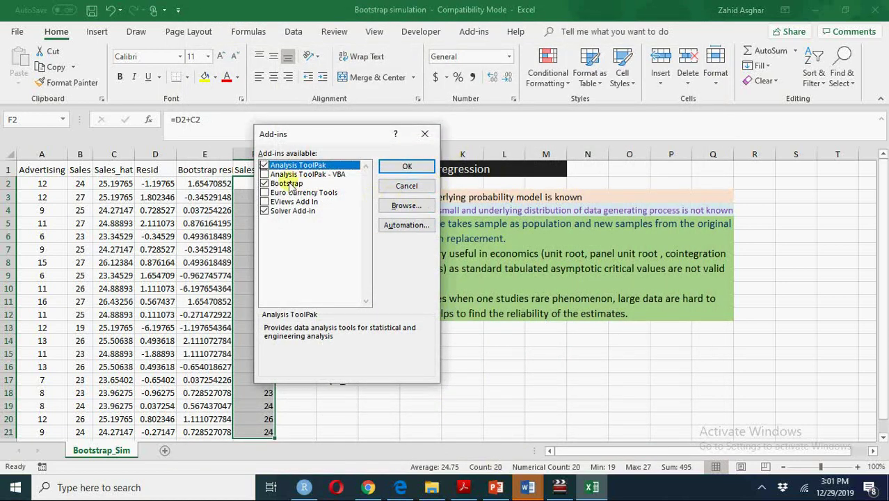
click(405, 168)
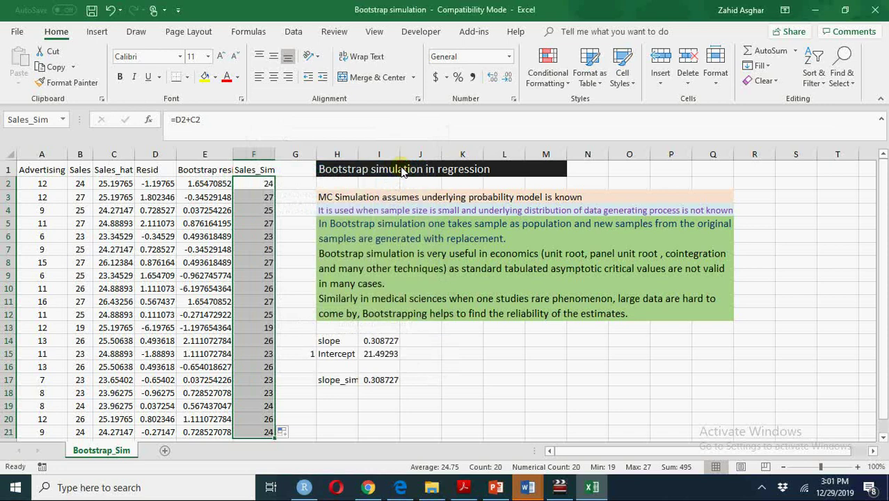
Look at the Add-ins tab commands, then go to the File Info page
click(479, 32)
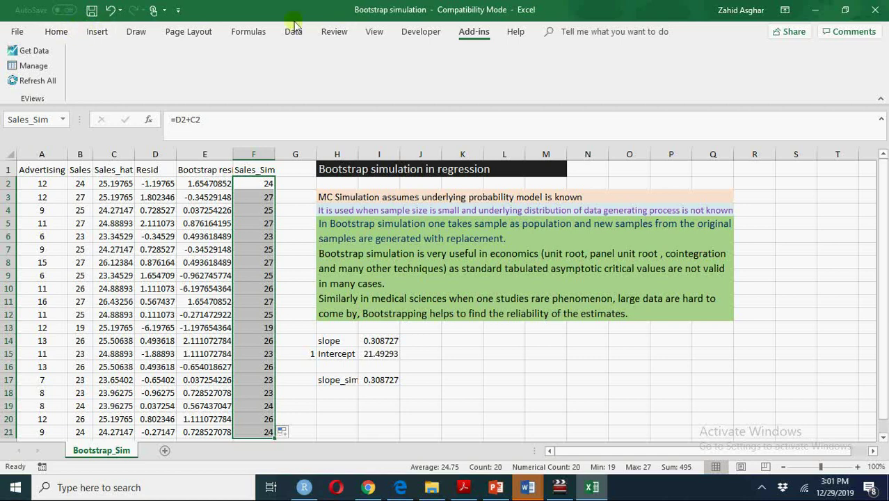
click(376, 34)
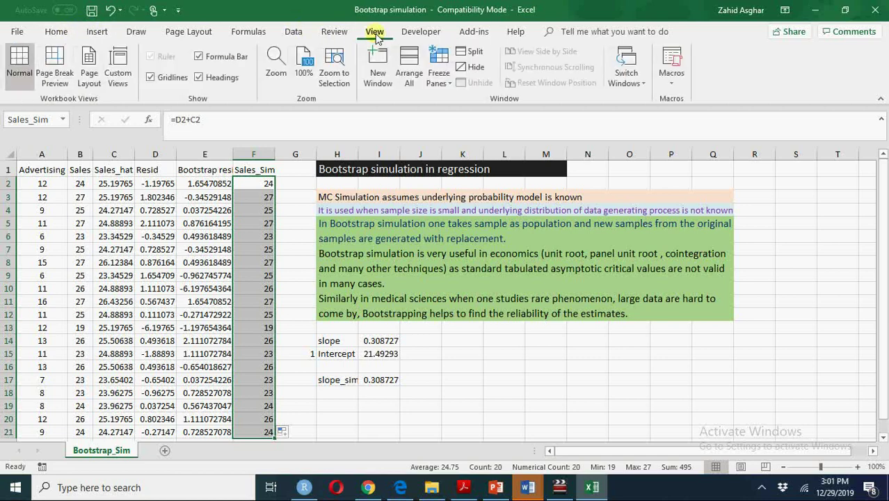
click(479, 31)
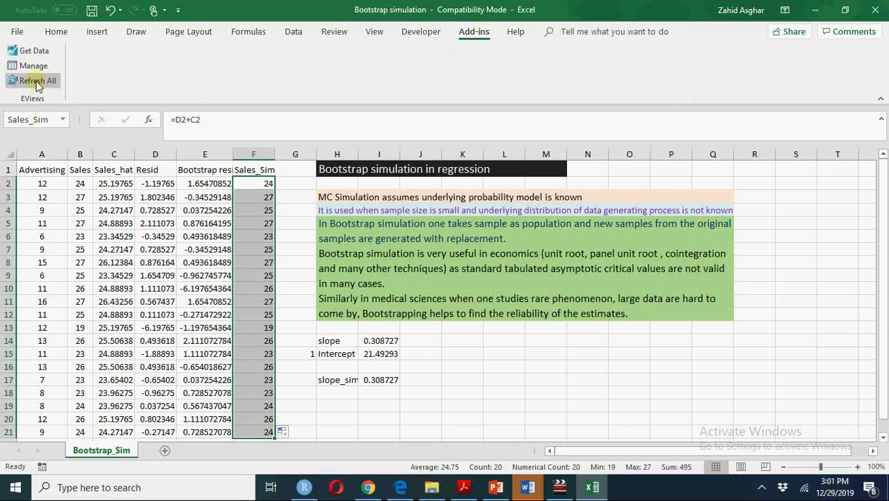
click(36, 81)
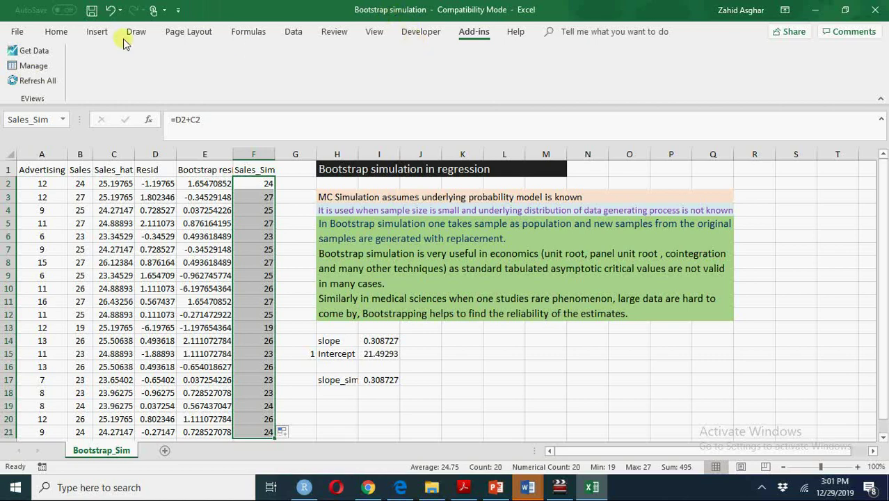
In the Excel add-ins manager, uncheck the existing Bootstrap add-in
click(19, 31)
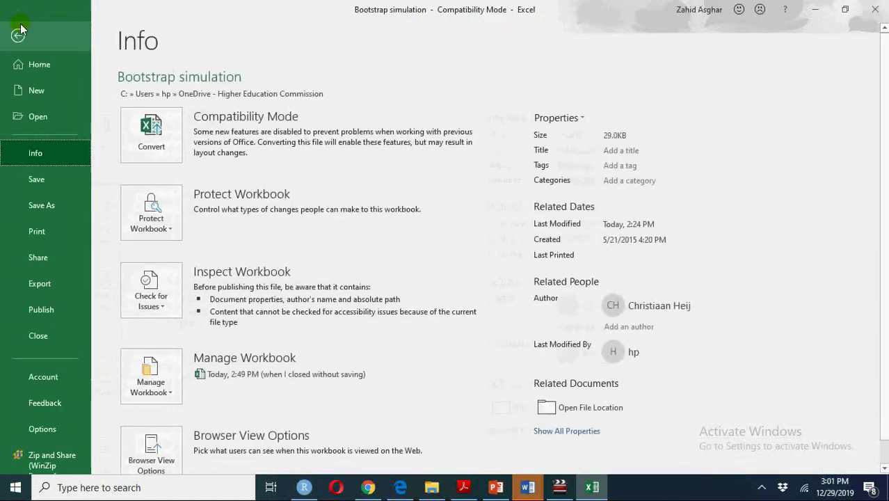
click(41, 428)
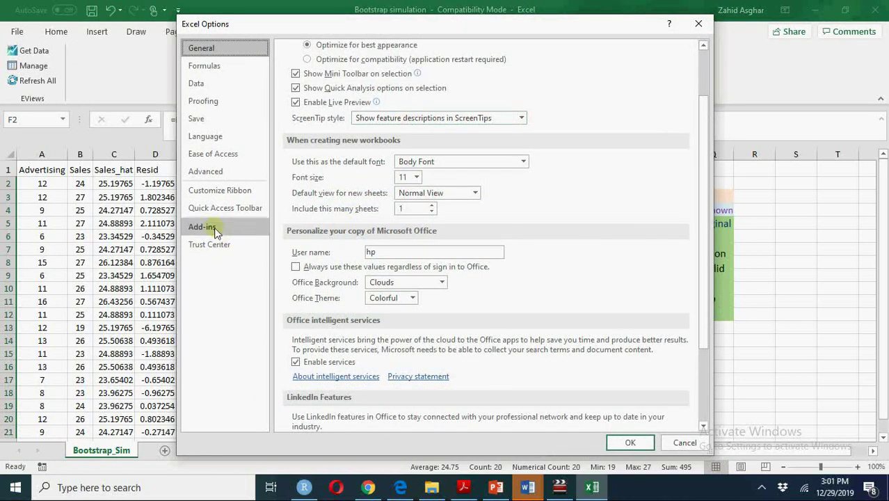
click(217, 230)
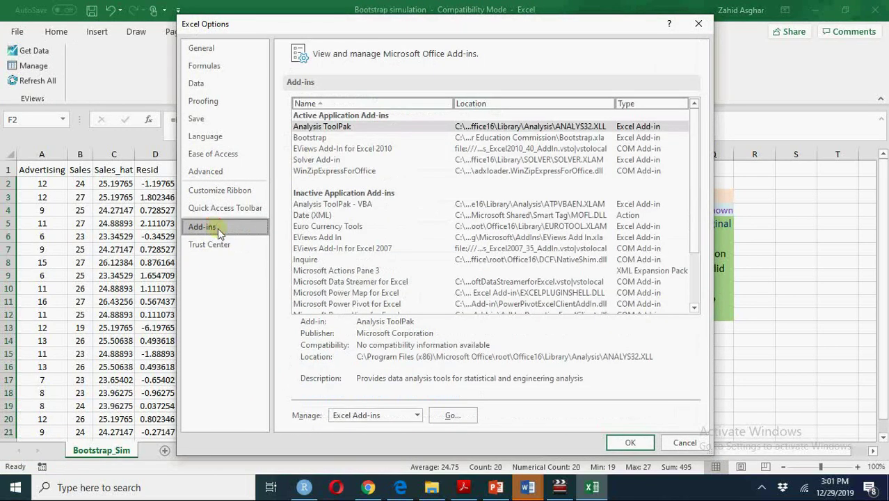
click(453, 416)
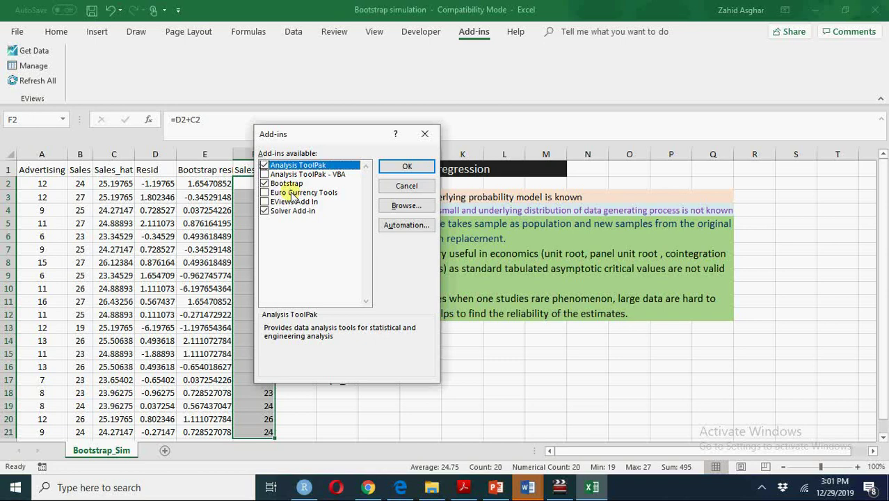
click(265, 184)
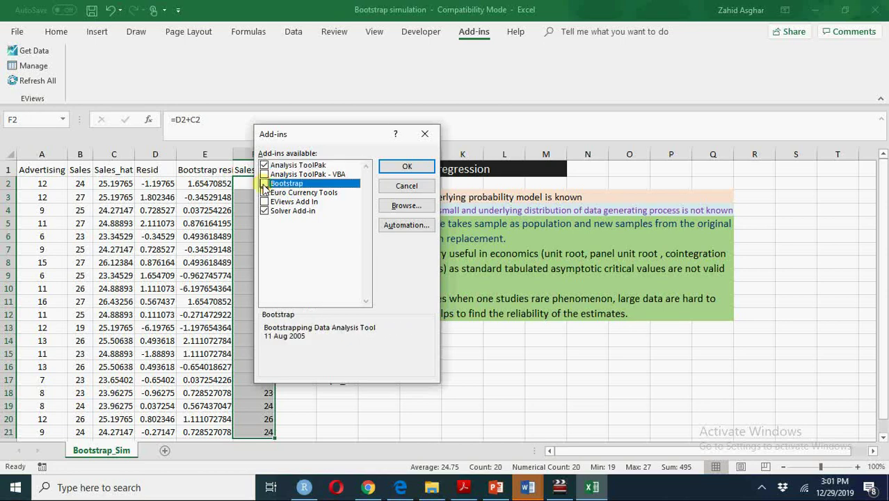
Browse to OneDrive, select the Bootstrap add-in file, replace the existing one, and confirm
click(402, 207)
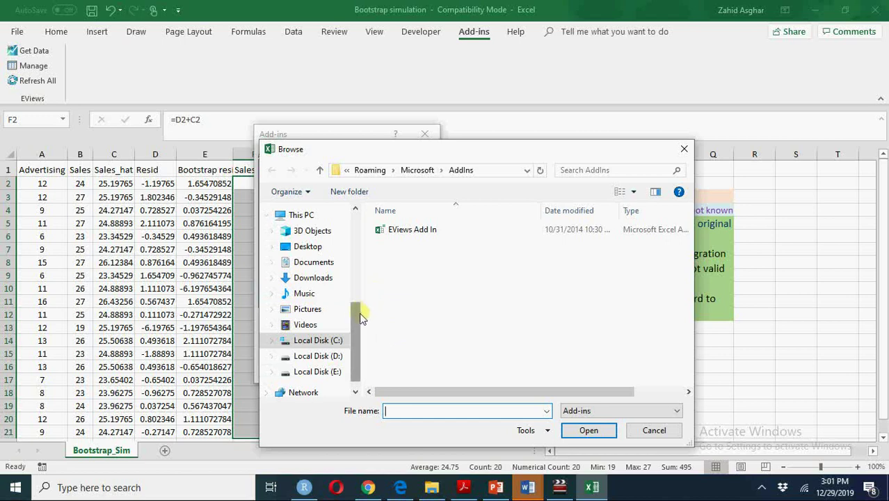
drag(351, 318, 357, 260)
click(333, 275)
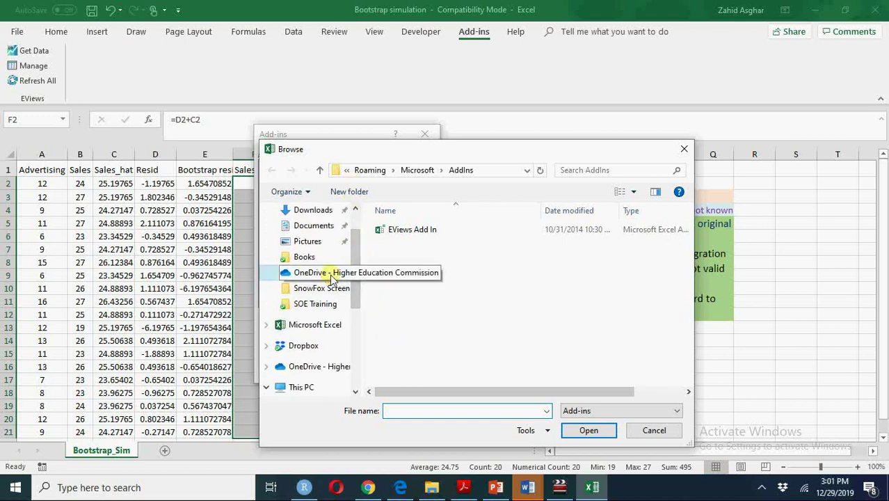
click(432, 285)
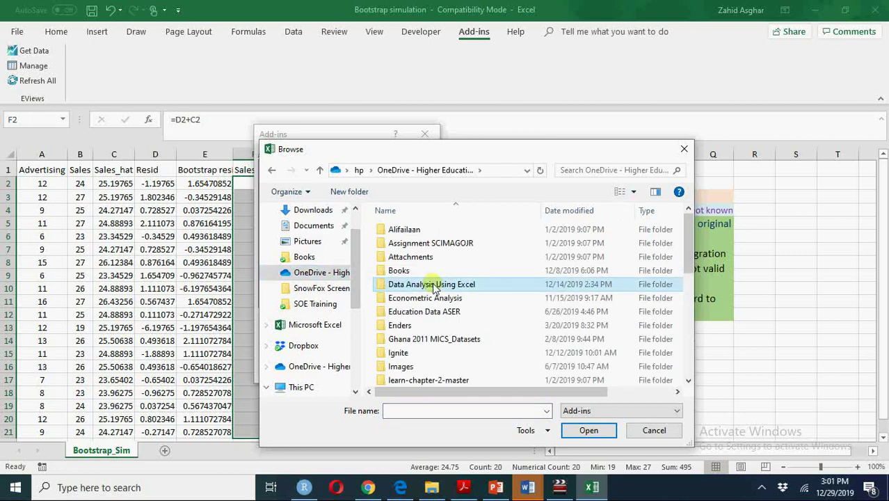
scroll(433, 288, down, 5)
click(405, 337)
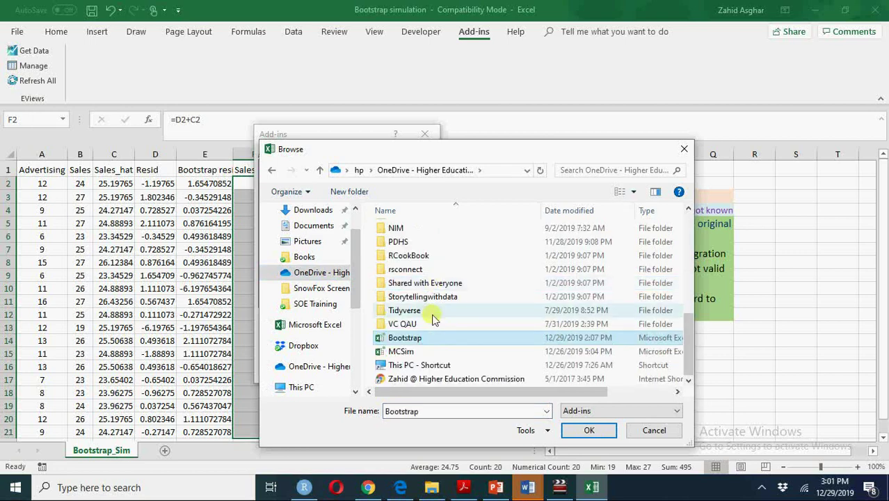
click(589, 431)
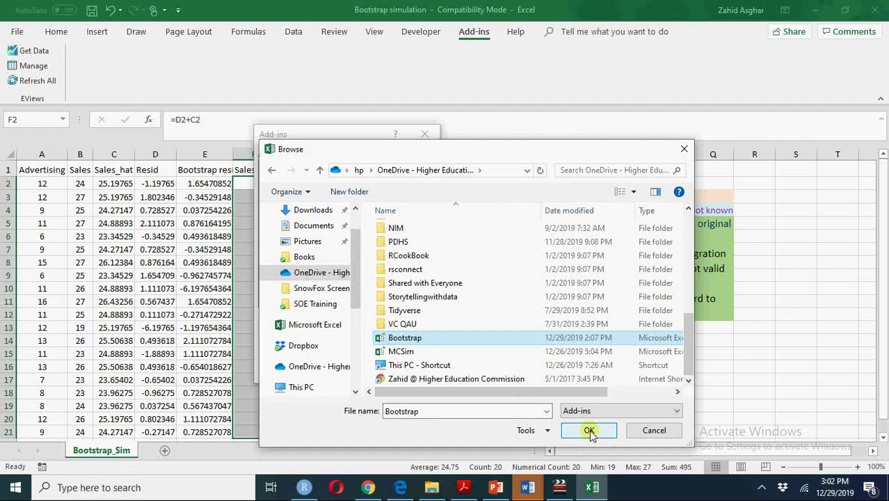
click(397, 280)
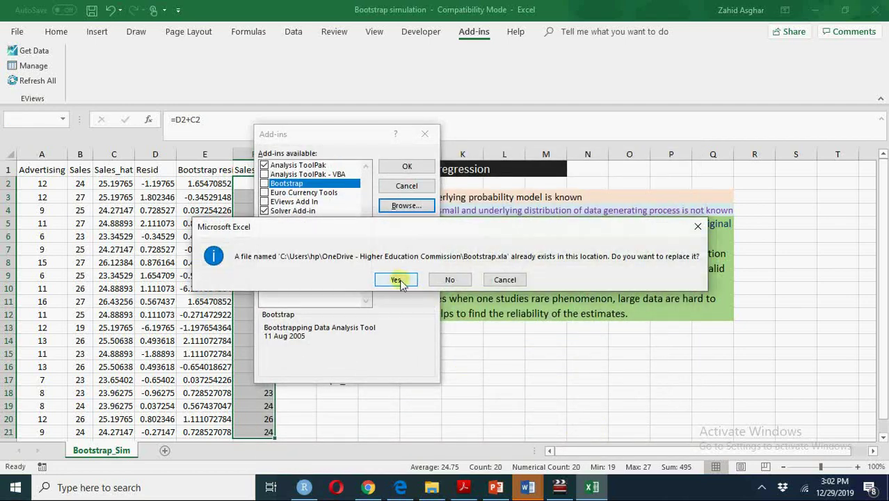
click(400, 167)
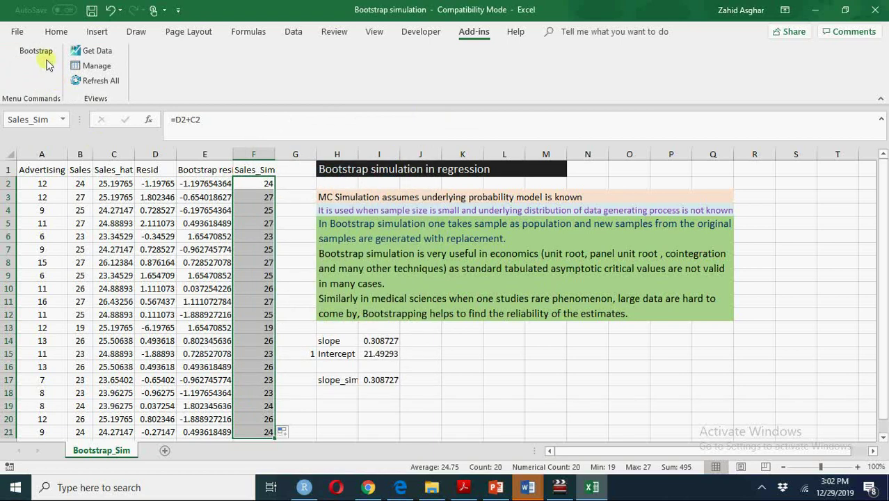
In the Bootstrap dialog, use D2:D21 as sample and output range and track I17 with 100 samples
click(43, 57)
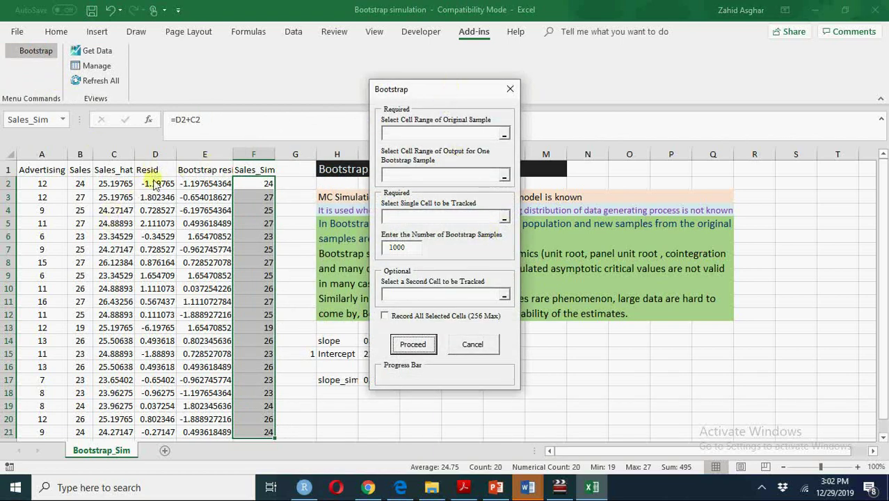
click(437, 136)
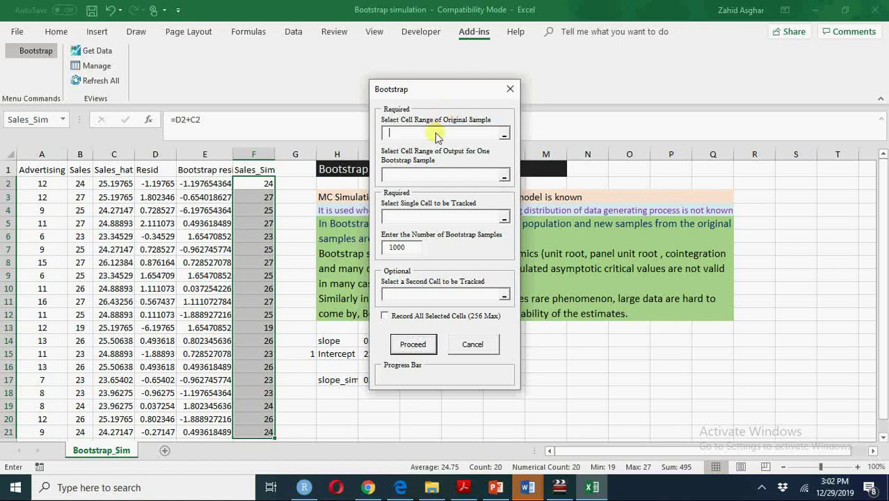
drag(164, 183, 167, 431)
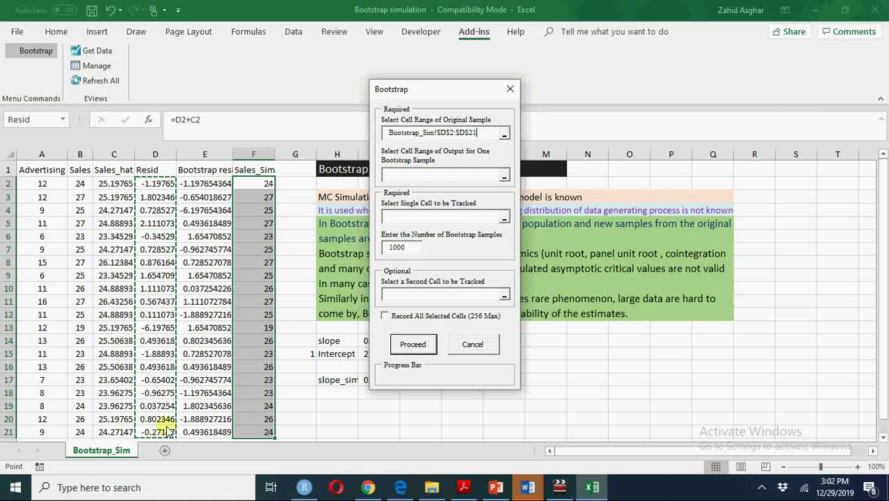
click(422, 179)
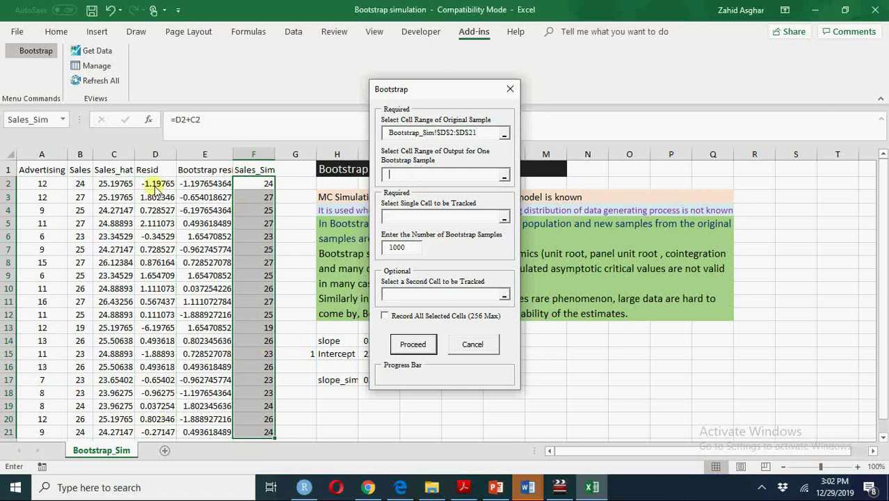
drag(153, 187, 160, 432)
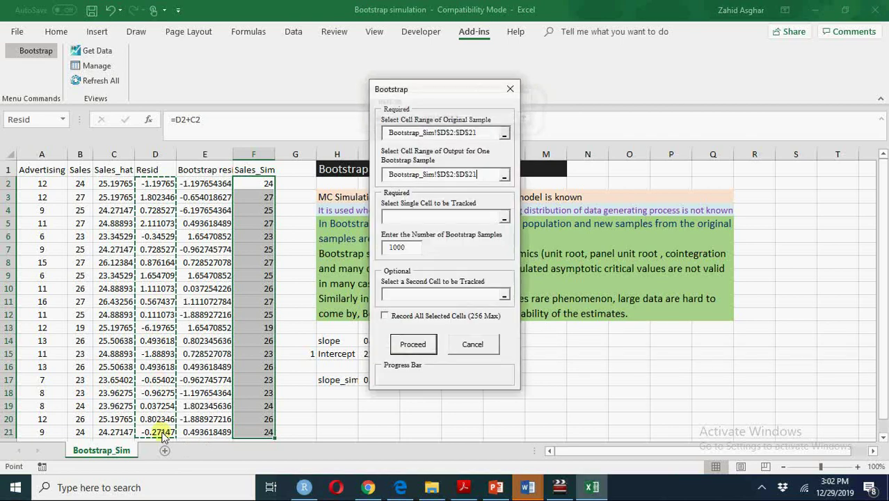
click(433, 219)
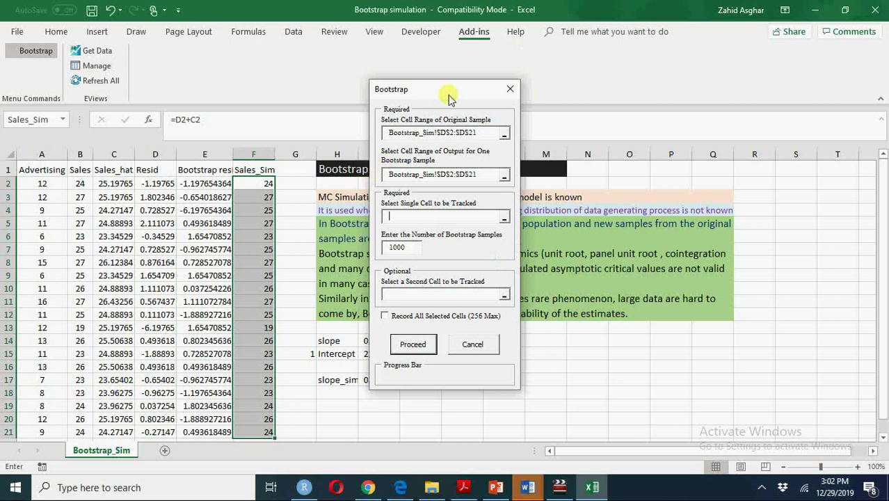
drag(449, 95, 520, 98)
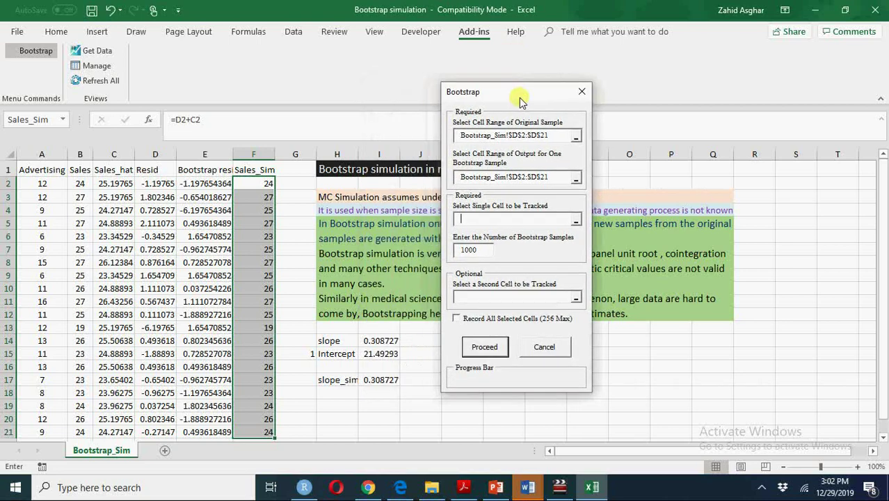
click(379, 384)
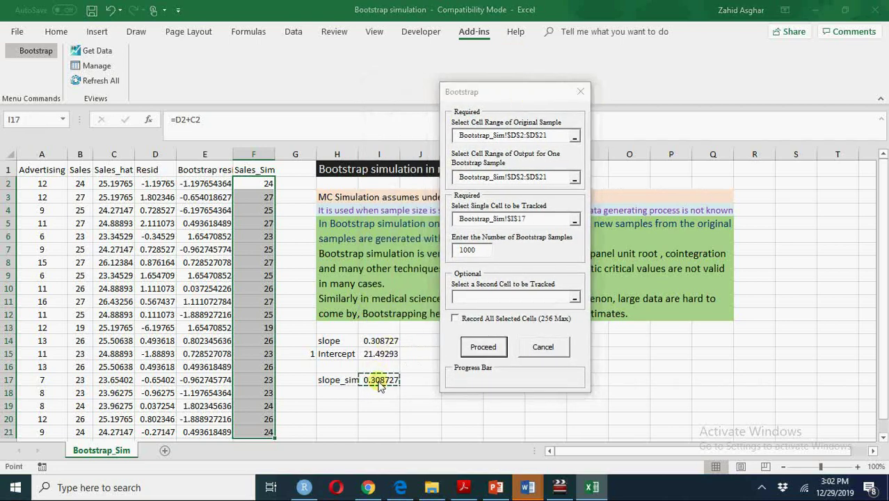
click(478, 251)
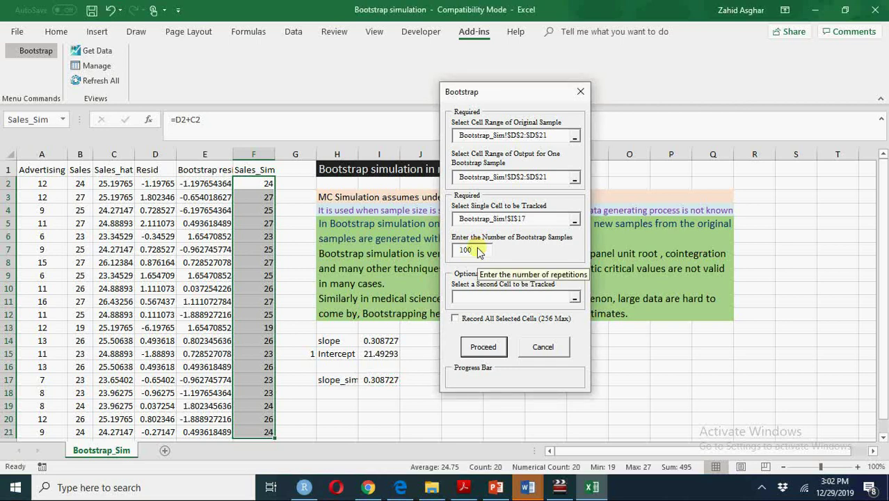
Start the 100-sample bootstrap run, accepting the overwrite of D2:D21
click(487, 350)
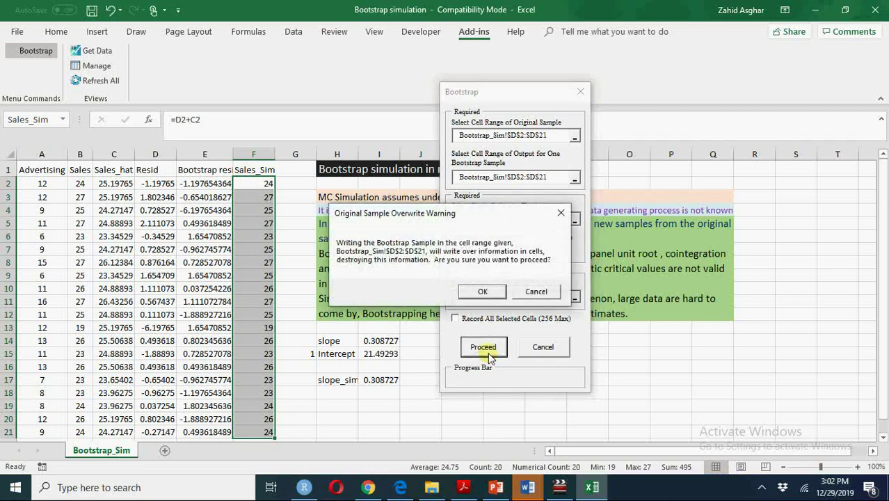
click(480, 292)
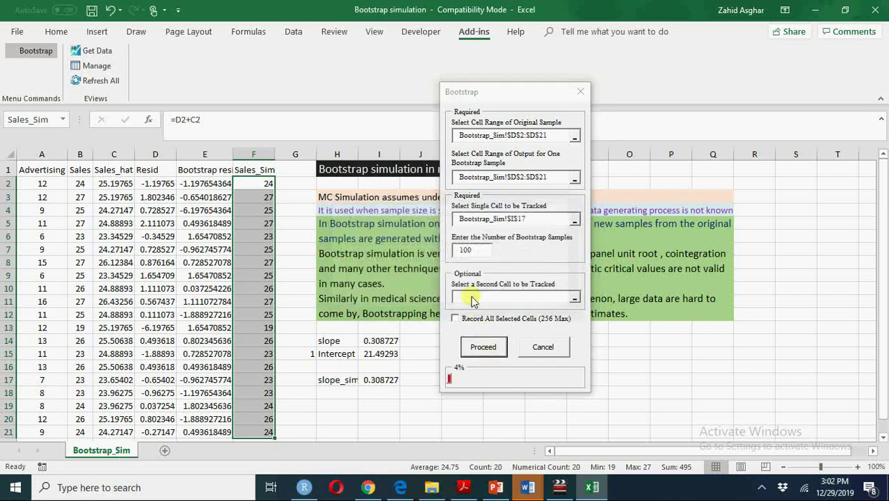